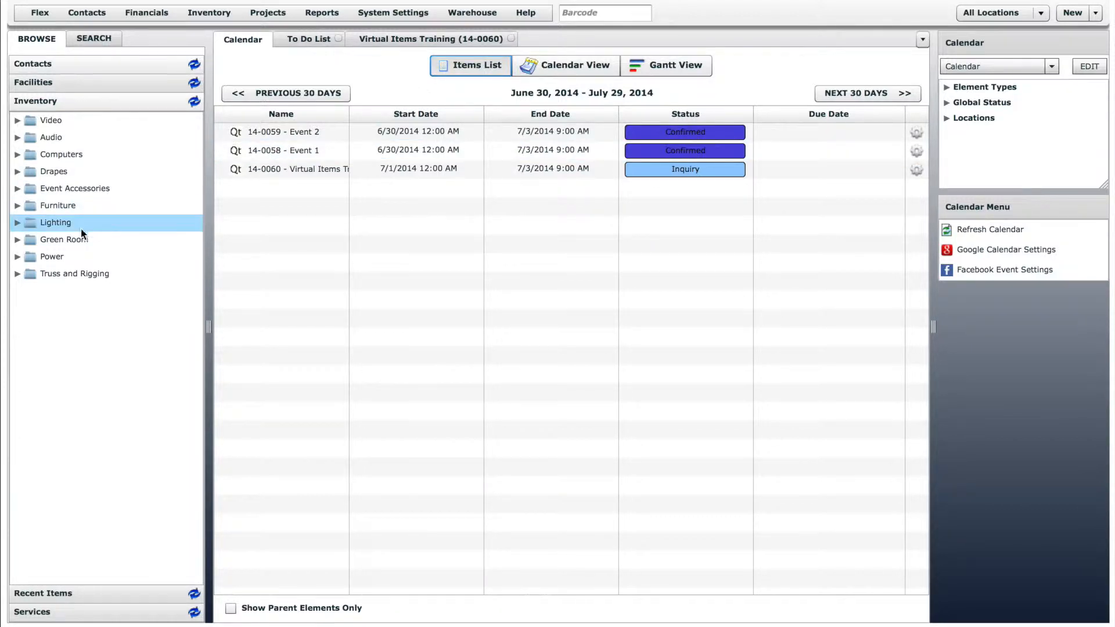
Open the Green Room Components item in the Green Room group and review its structure/availability settings and its pricing models.
{"action": "left_click", "coordinate": [17, 240]}
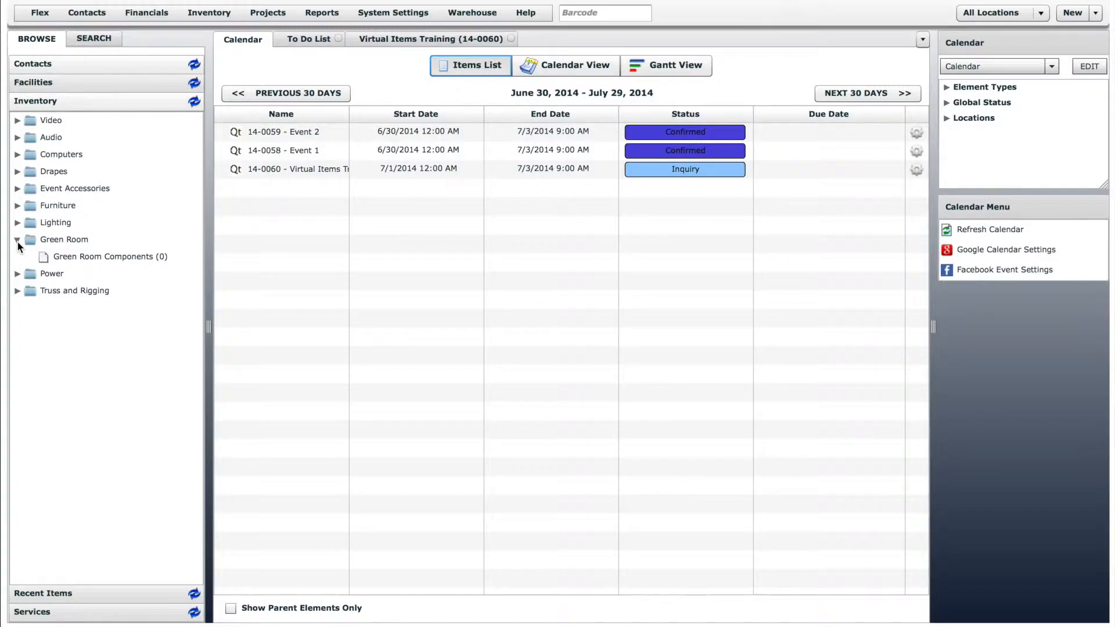
{"action": "left_click", "coordinate": [92, 255]}
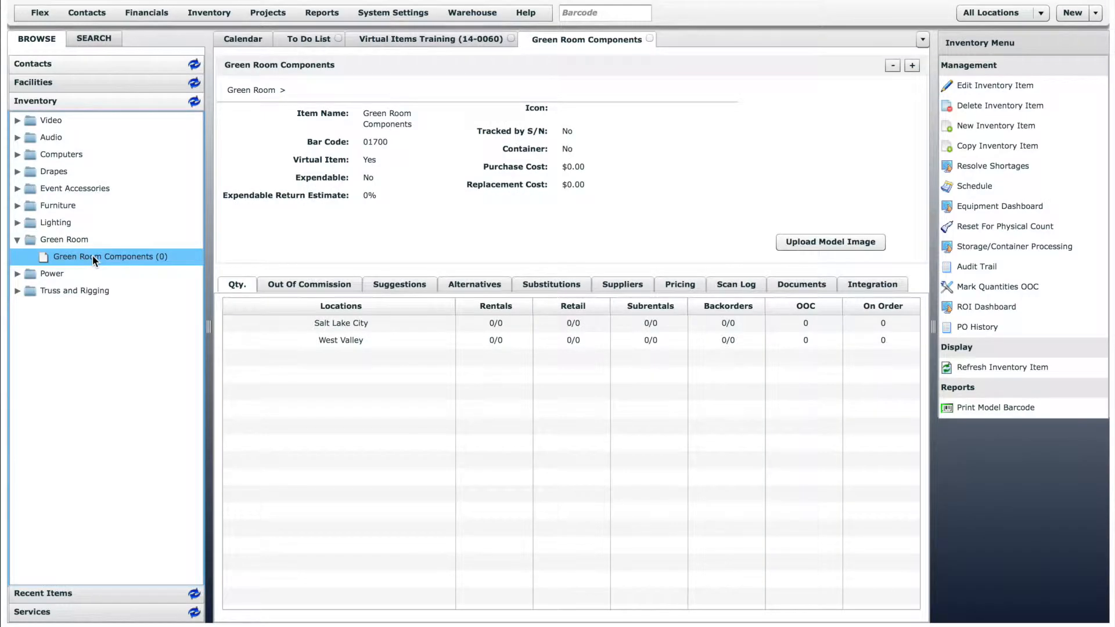
{"action": "left_click", "coordinate": [991, 87]}
{"action": "left_click_drag", "start_coordinate": [915, 198], "coordinate": [915, 263]}
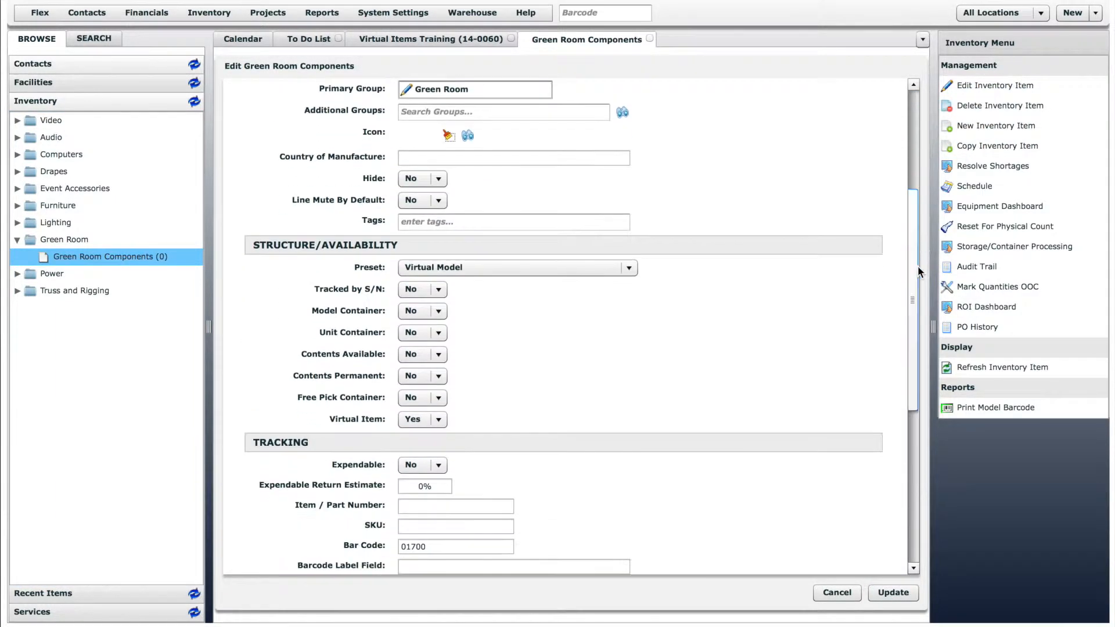
{"action": "left_click", "coordinate": [629, 269]}
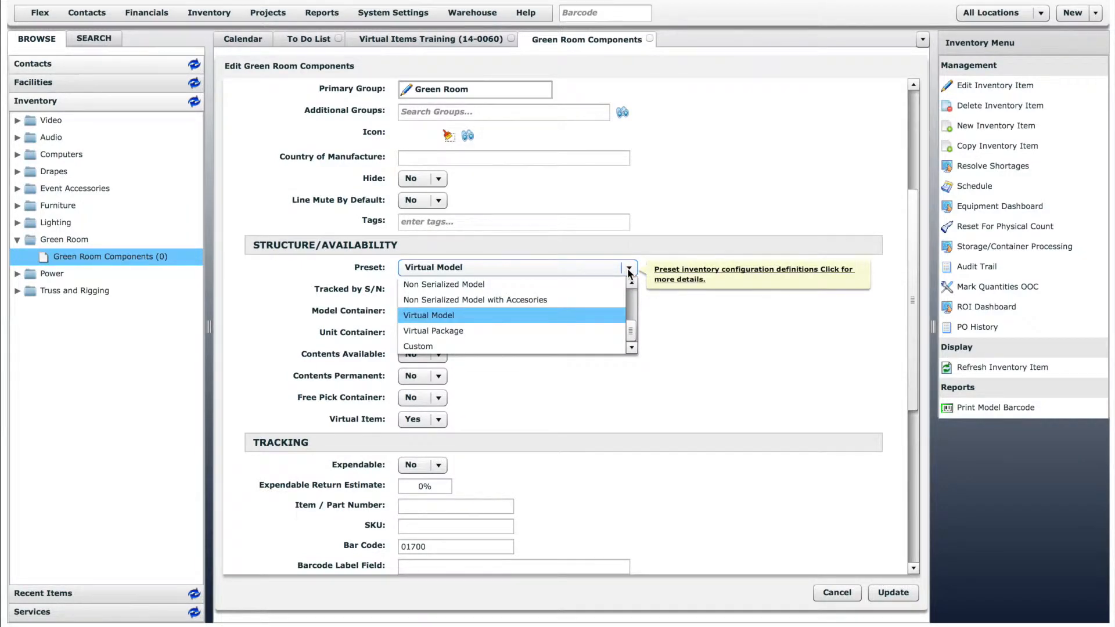
{"action": "left_click", "coordinate": [629, 269]}
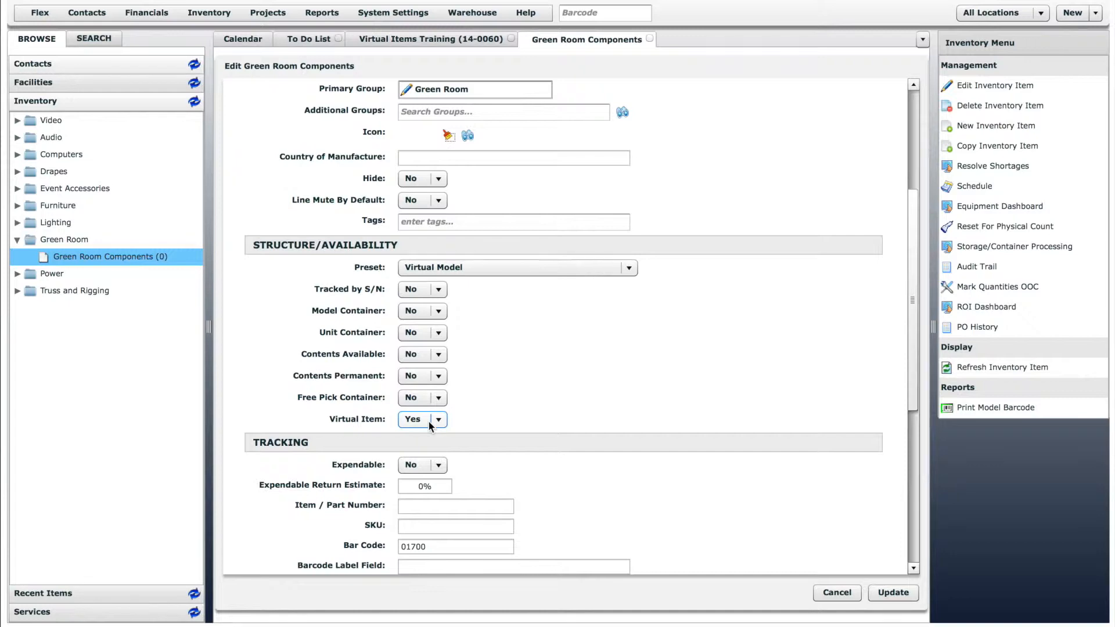
{"action": "left_click", "coordinate": [906, 596]}
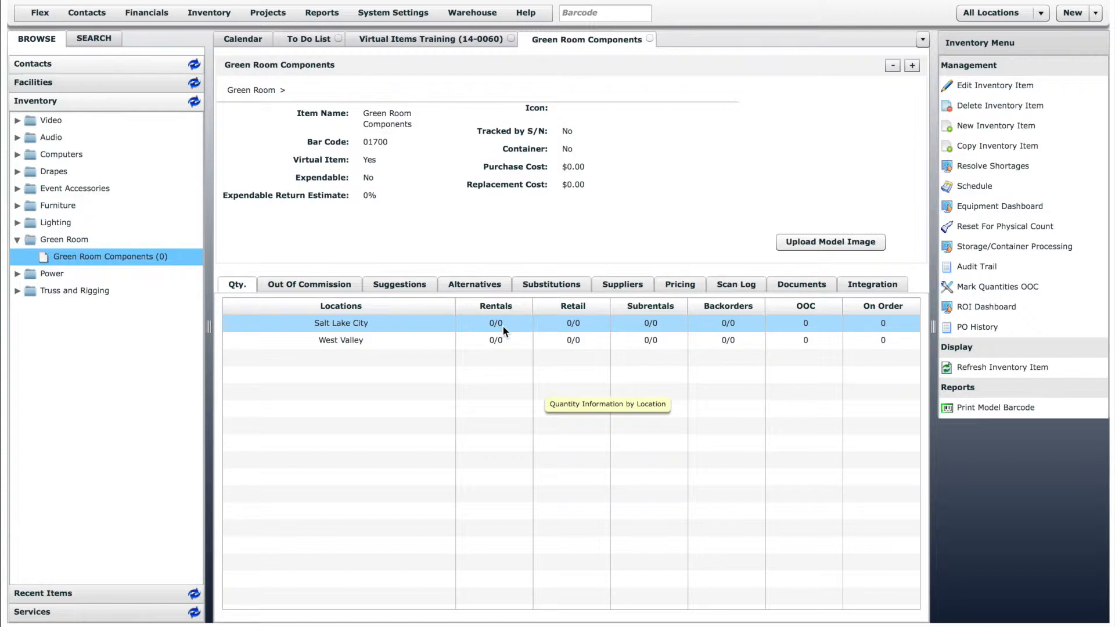
{"action": "left_click", "coordinate": [679, 287]}
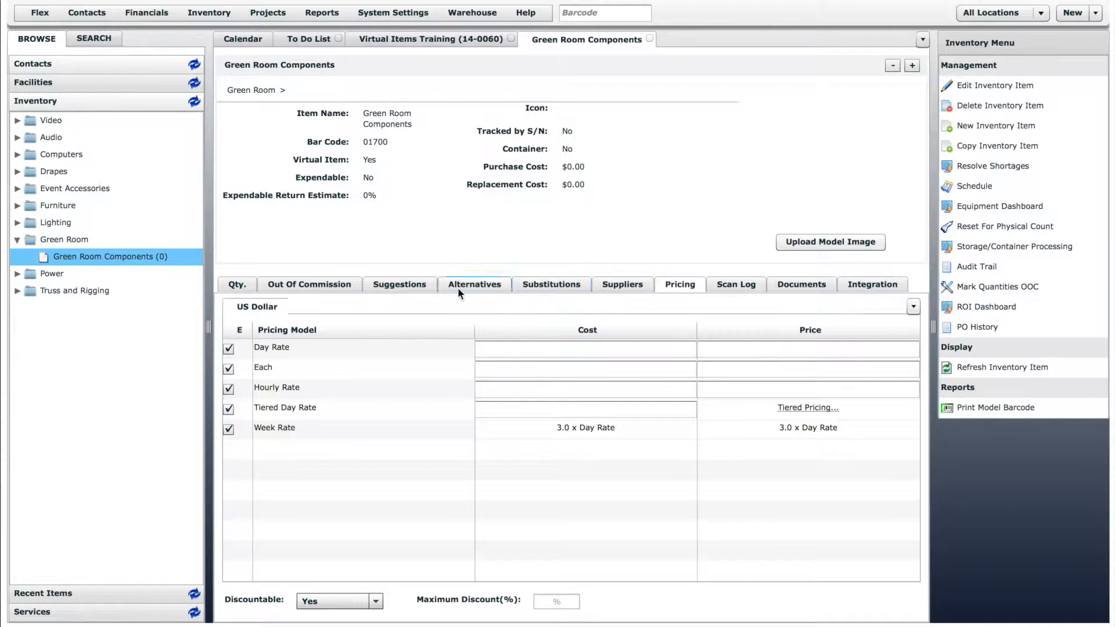
Add the Armchair, Brown Loveseat, Large Brown Sofa, Large White Sofa and White Loveseat as suggestions for Green Room Components, quantity 1 each.
{"action": "left_click", "coordinate": [413, 287]}
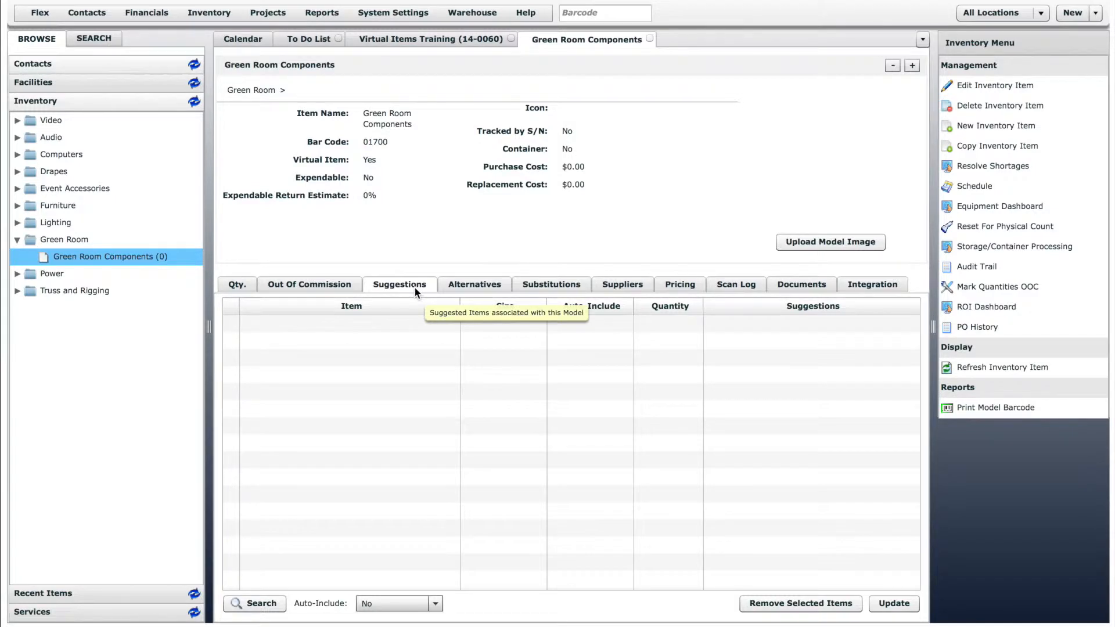
{"action": "left_click", "coordinate": [15, 207]}
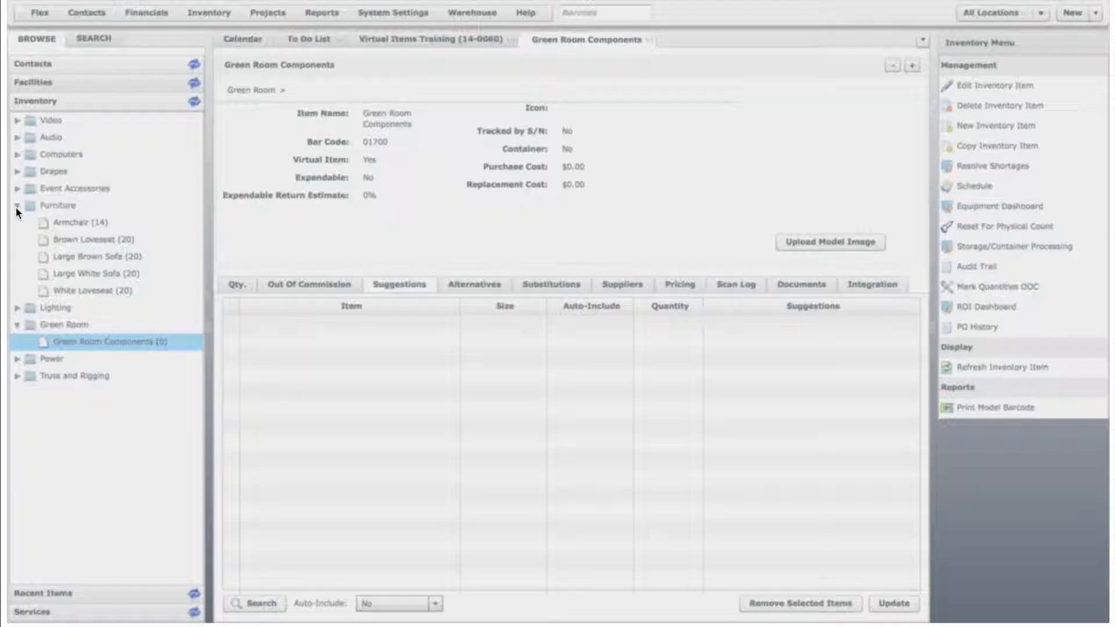
{"action": "left_click_drag", "start_coordinate": [70, 223], "coordinate": [261, 317]}
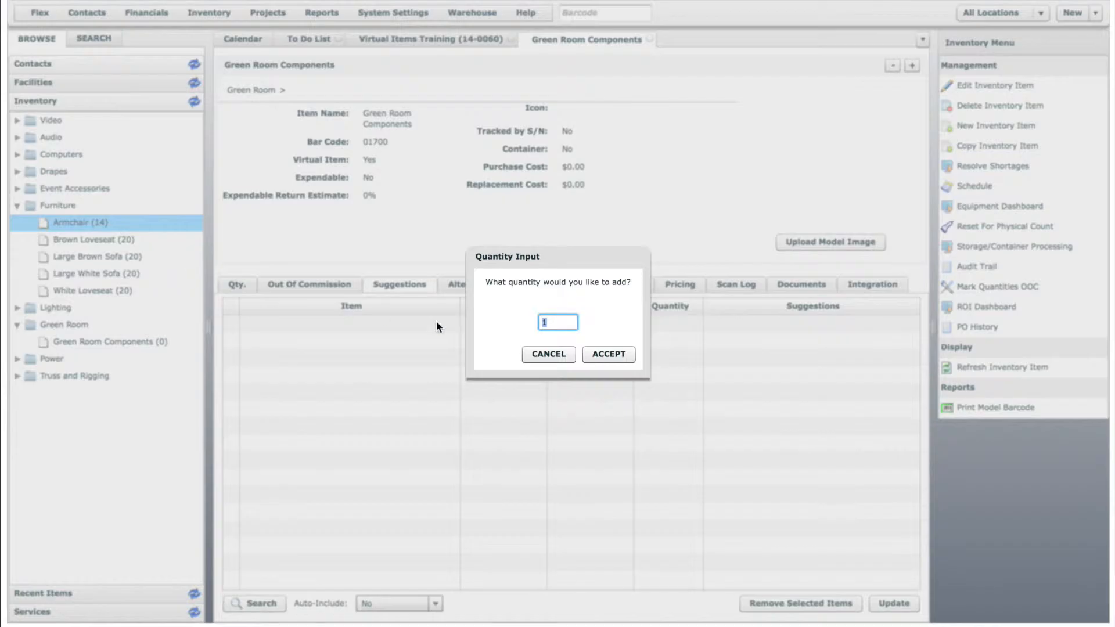
{"action": "left_click", "coordinate": [615, 351]}
{"action": "left_click_drag", "start_coordinate": [107, 240], "coordinate": [405, 364]}
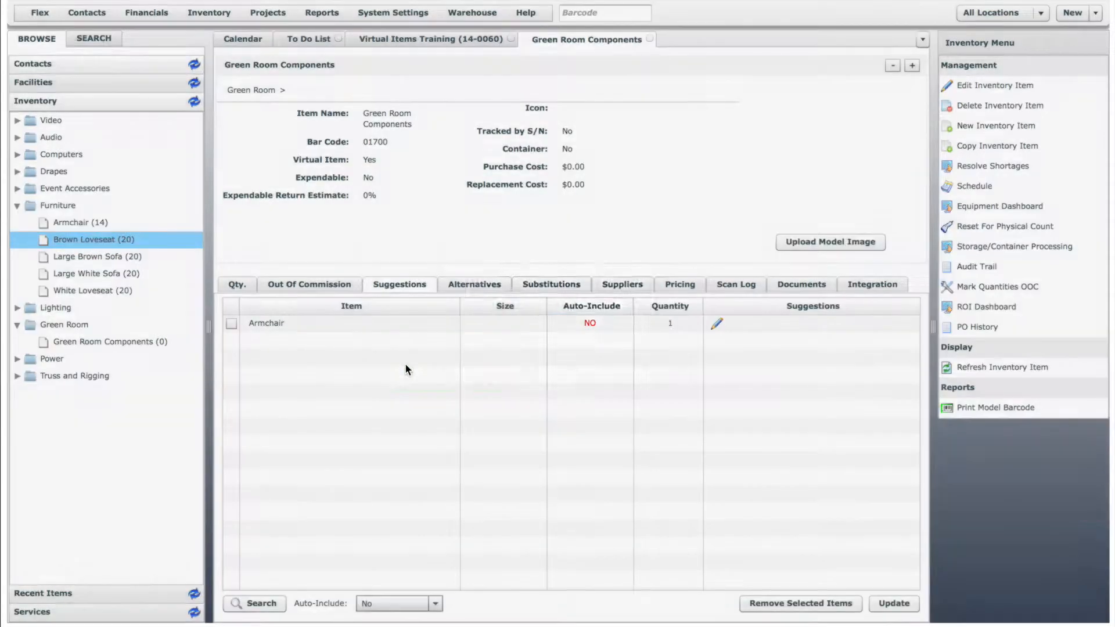
{"action": "left_click", "coordinate": [606, 355]}
{"action": "left_click_drag", "start_coordinate": [105, 256], "coordinate": [342, 383]}
{"action": "left_click", "coordinate": [606, 353]}
{"action": "left_click_drag", "start_coordinate": [116, 274], "coordinate": [398, 413]}
{"action": "left_click", "coordinate": [604, 361]}
{"action": "left_click_drag", "start_coordinate": [76, 290], "coordinate": [440, 423]}
{"action": "left_click", "coordinate": [608, 355]}
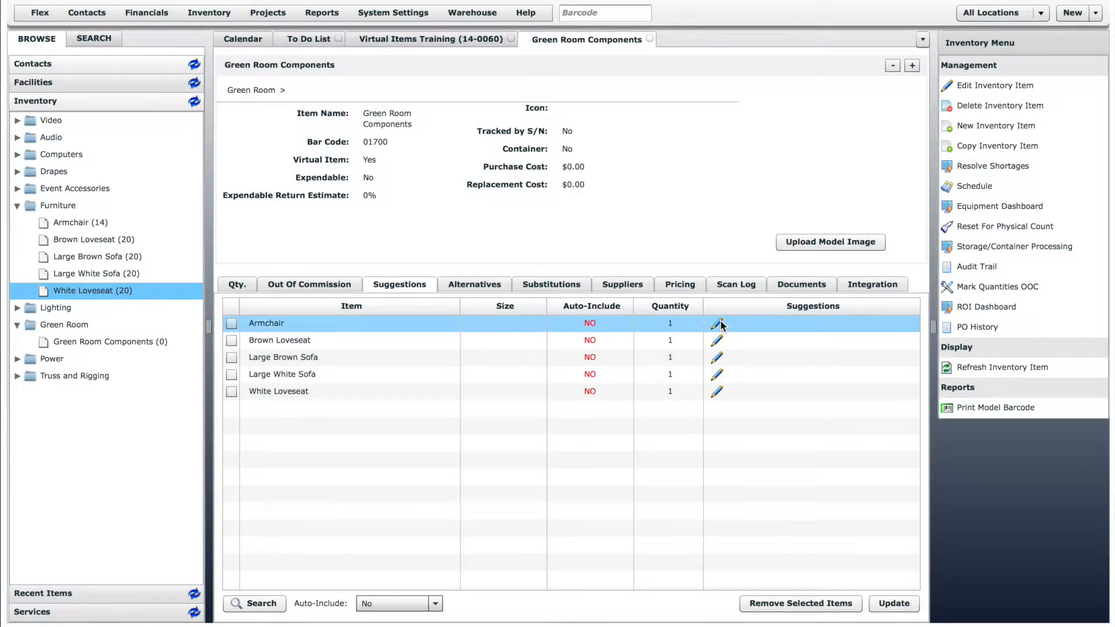
Assign the Green Room Furniture suggestion type to the suggested Armchair and Brown Loveseat.
{"action": "left_click", "coordinate": [719, 324]}
{"action": "left_click", "coordinate": [347, 313]}
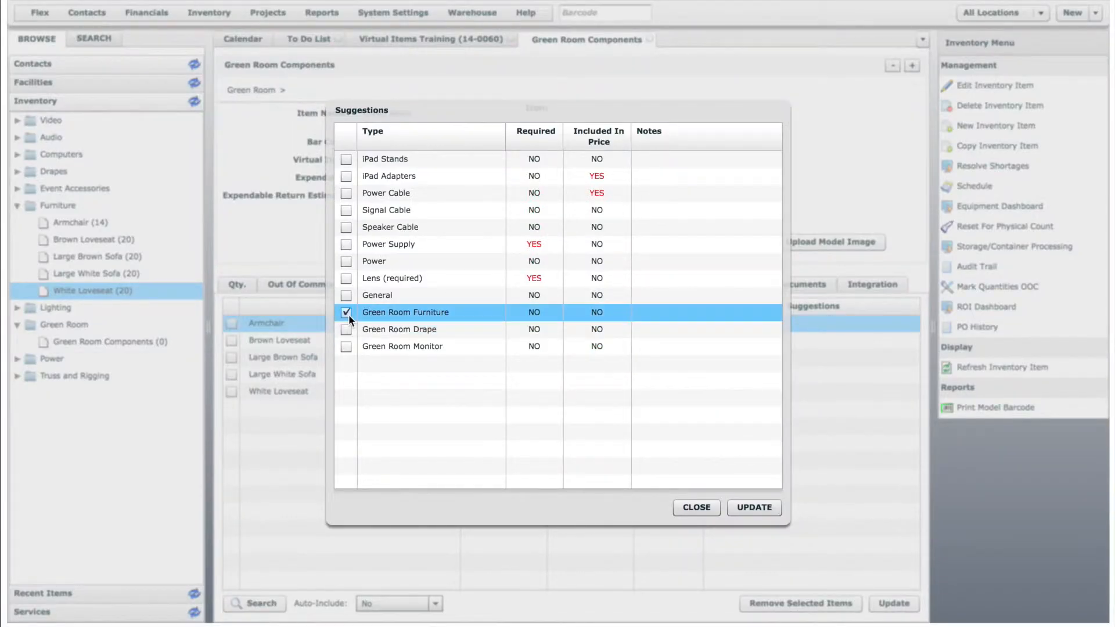
{"action": "left_click", "coordinate": [750, 507]}
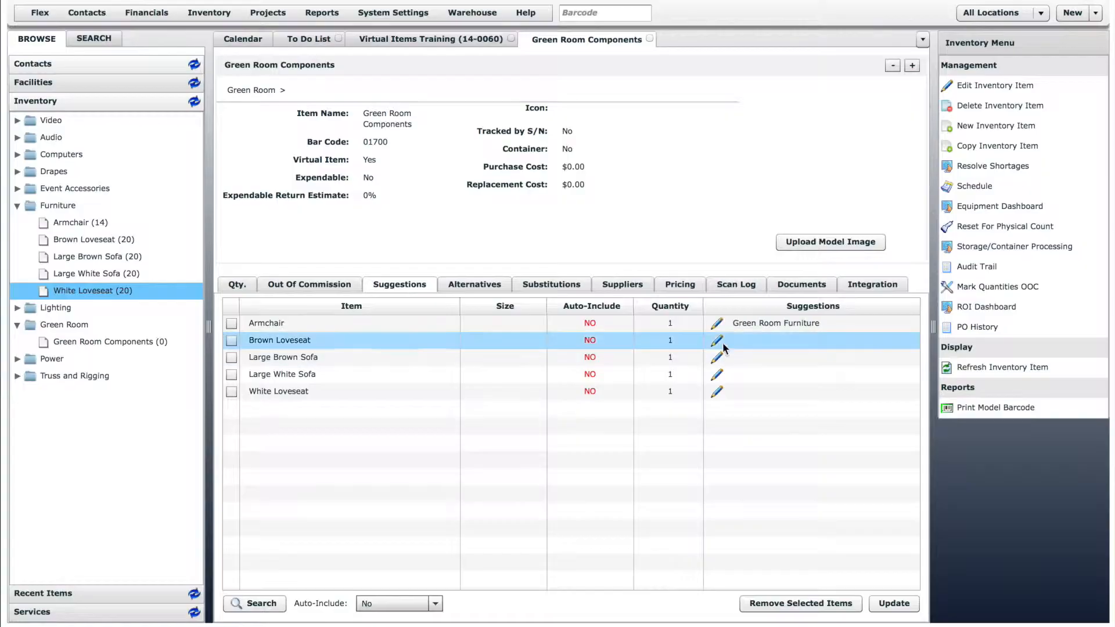
{"action": "left_click", "coordinate": [718, 340]}
{"action": "left_click", "coordinate": [347, 313]}
{"action": "left_click", "coordinate": [754, 508]}
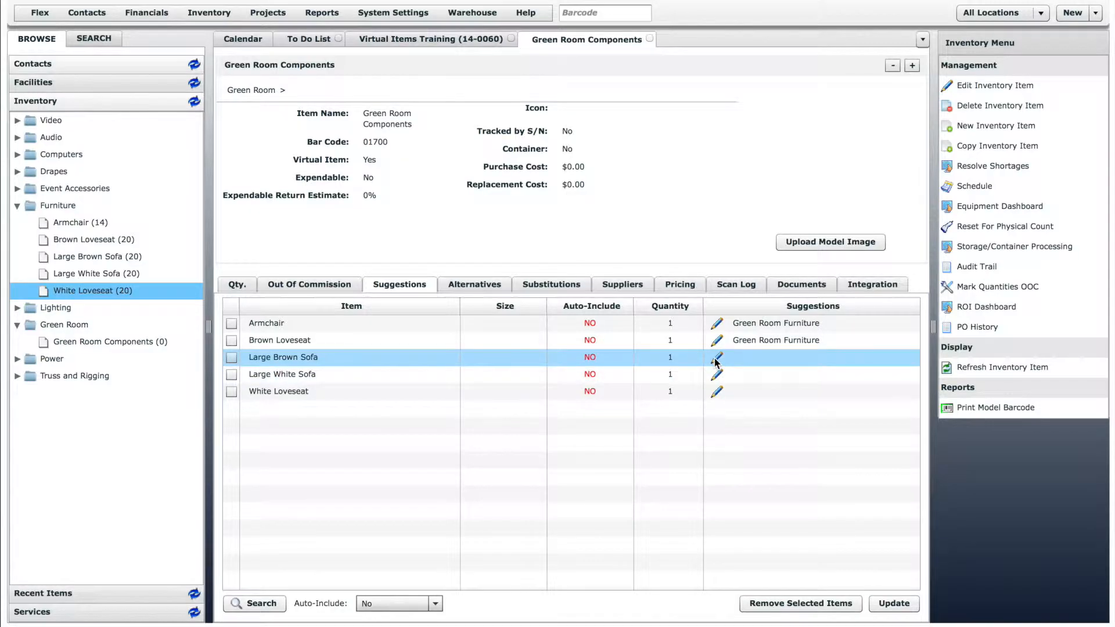
Assign the Green Room Furniture suggestion type to the suggested Large Brown Sofa, Large White Sofa and White Loveseat.
{"action": "left_click", "coordinate": [719, 357]}
{"action": "left_click", "coordinate": [346, 312]}
{"action": "left_click", "coordinate": [754, 508]}
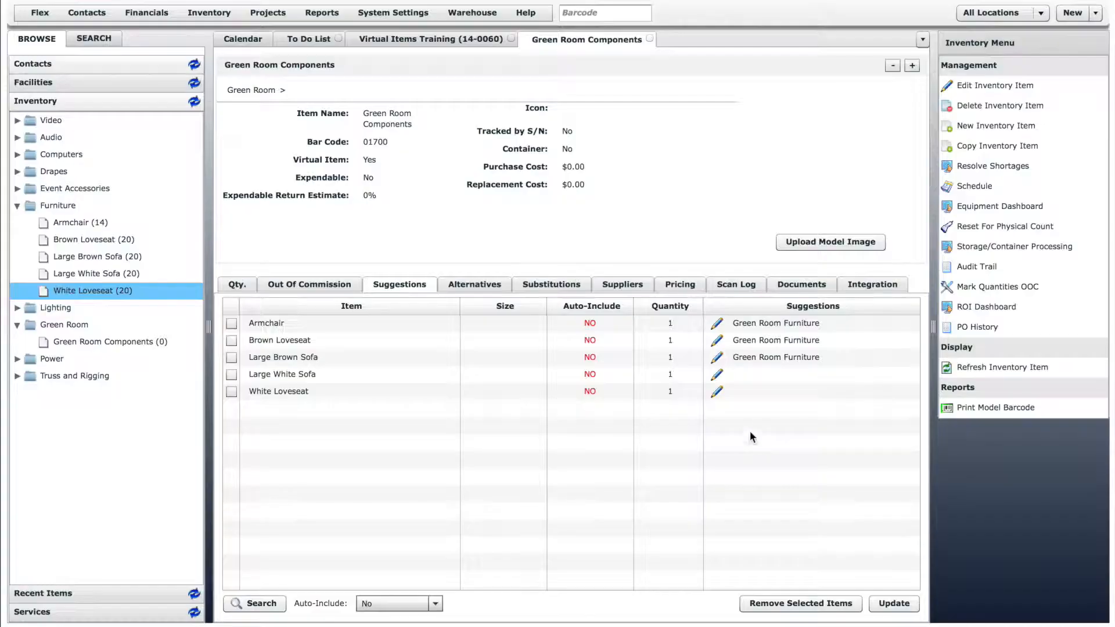
{"action": "left_click", "coordinate": [716, 374]}
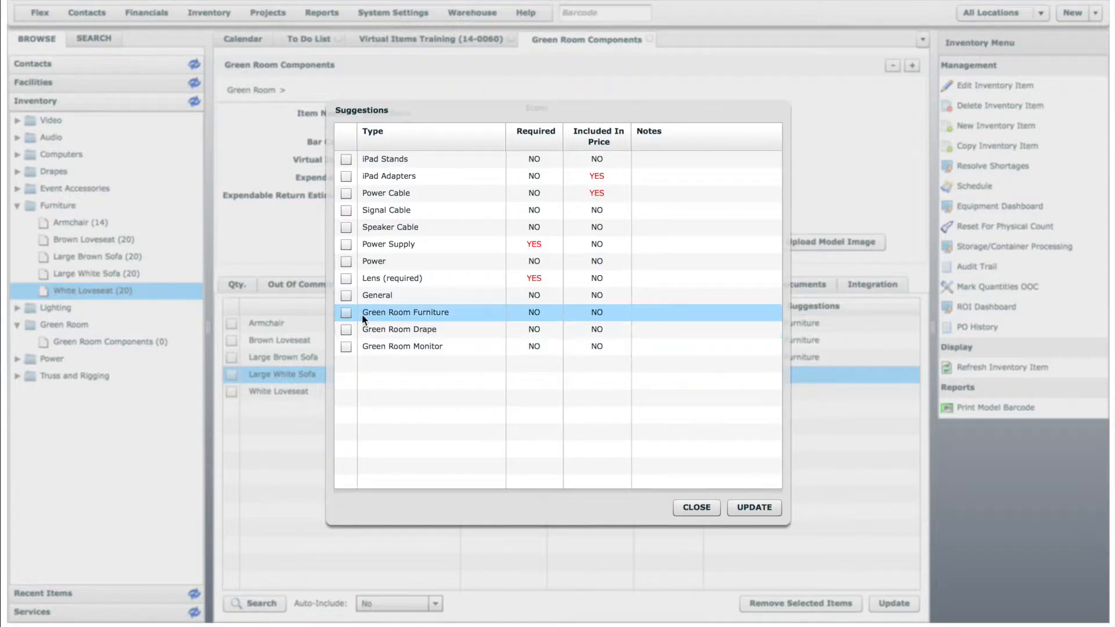
{"action": "left_click", "coordinate": [346, 312]}
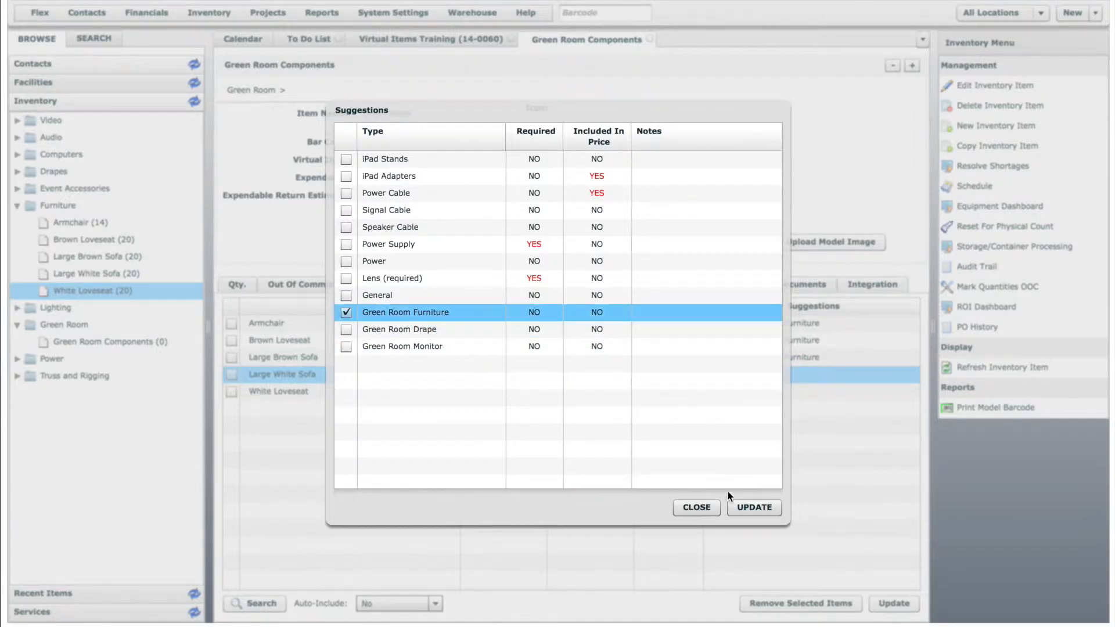
{"action": "left_click", "coordinate": [753, 506]}
{"action": "left_click", "coordinate": [718, 391]}
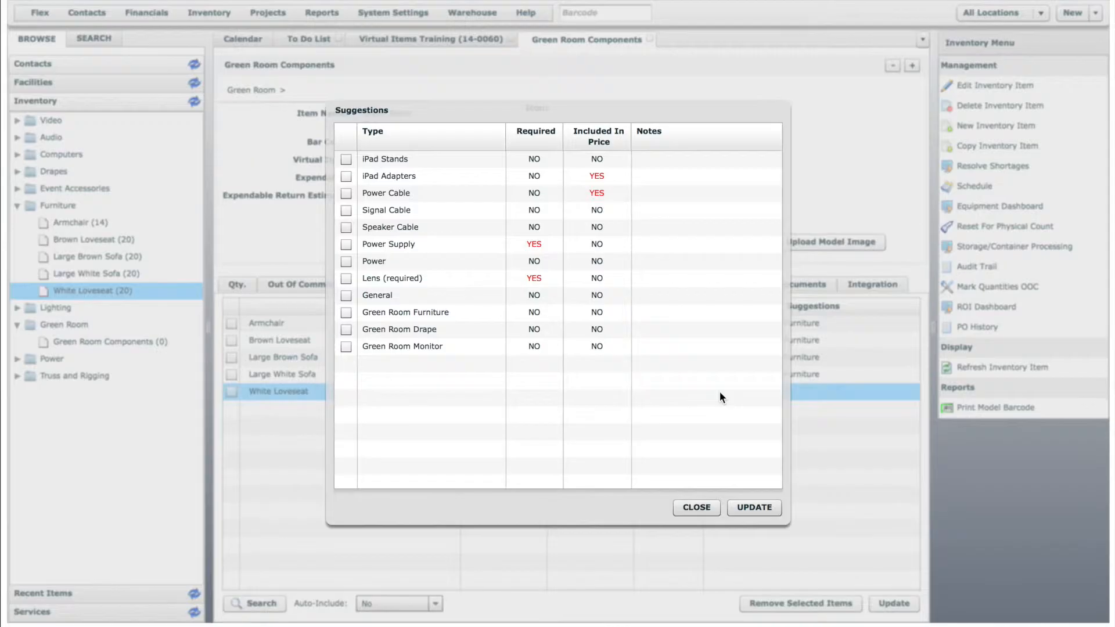
{"action": "left_click", "coordinate": [345, 312]}
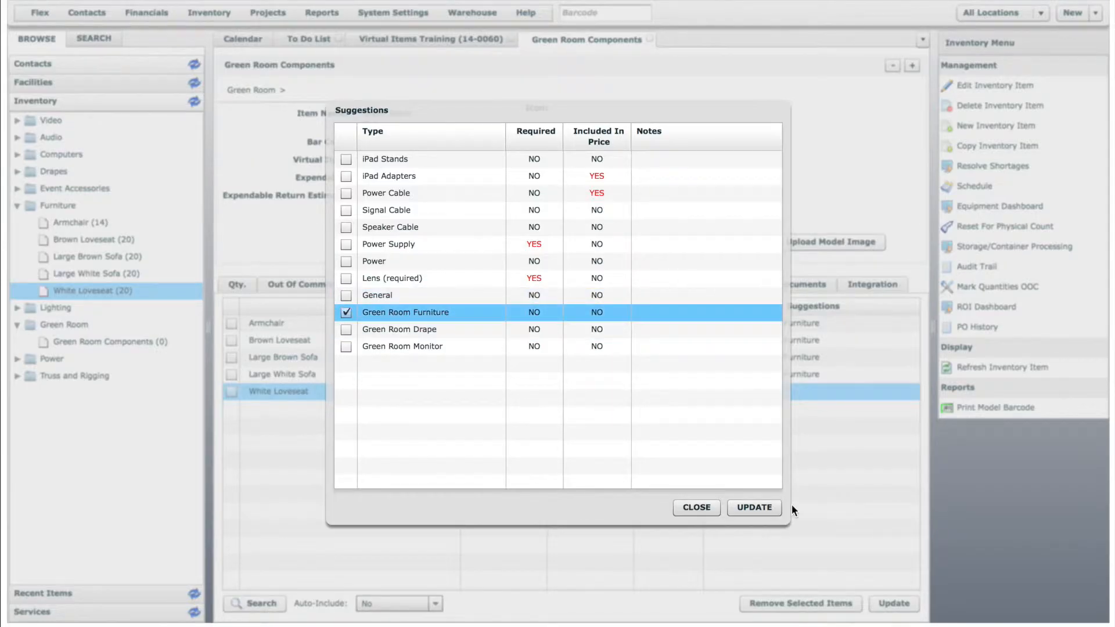
{"action": "left_click", "coordinate": [749, 506]}
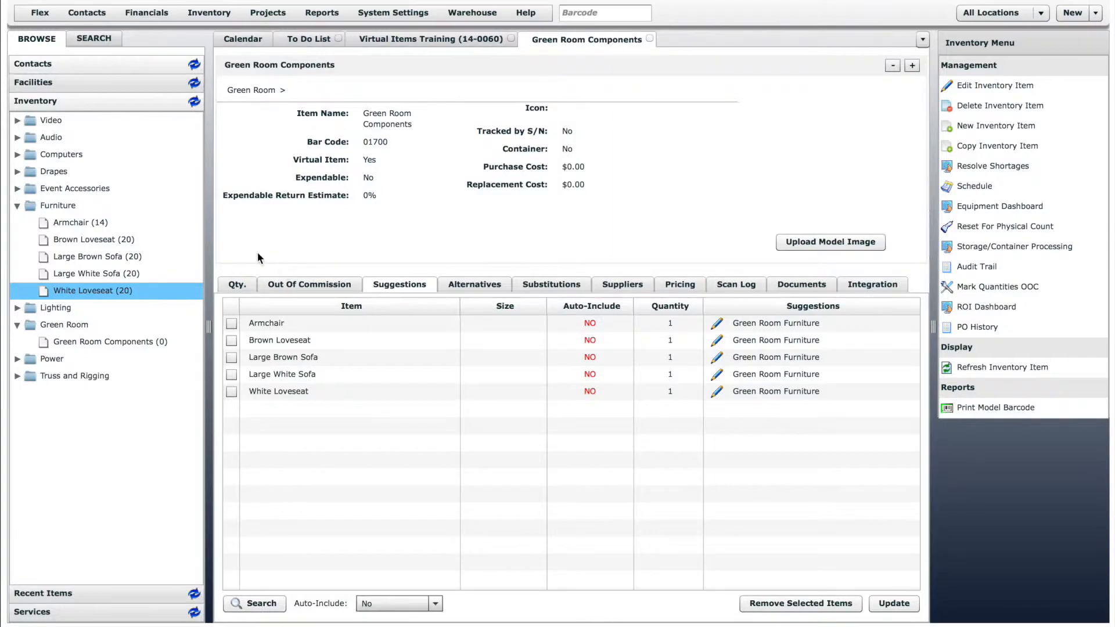
Add the 42" LCD TV and 48" LCD TV from the Video group's TVs and Monitors as suggestions, quantity 1 each.
{"action": "left_click", "coordinate": [17, 122]}
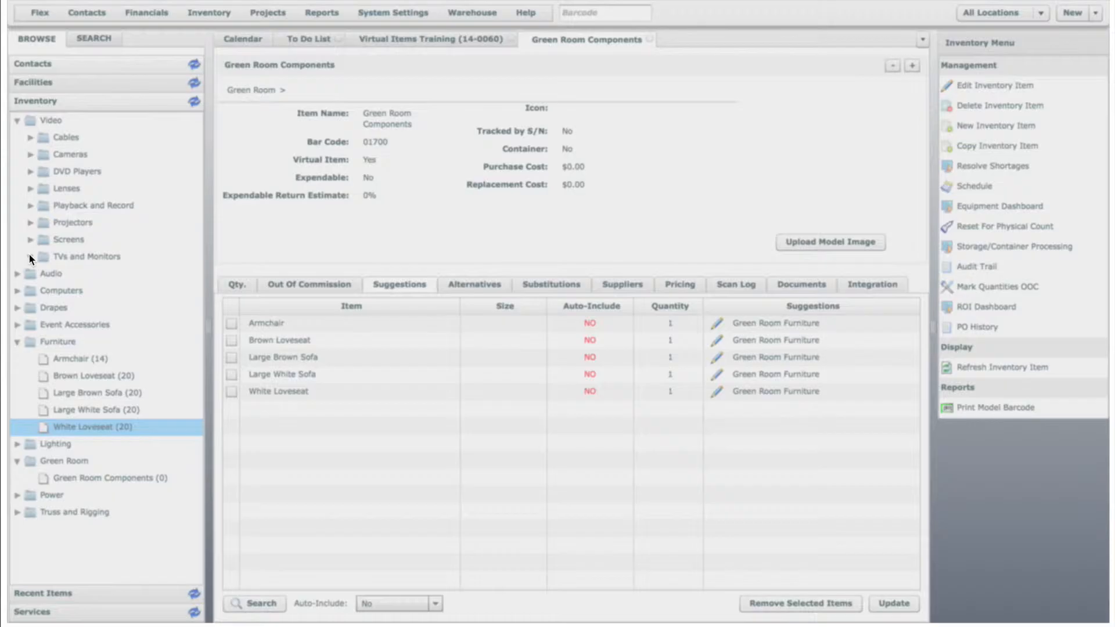
{"action": "left_click", "coordinate": [30, 256]}
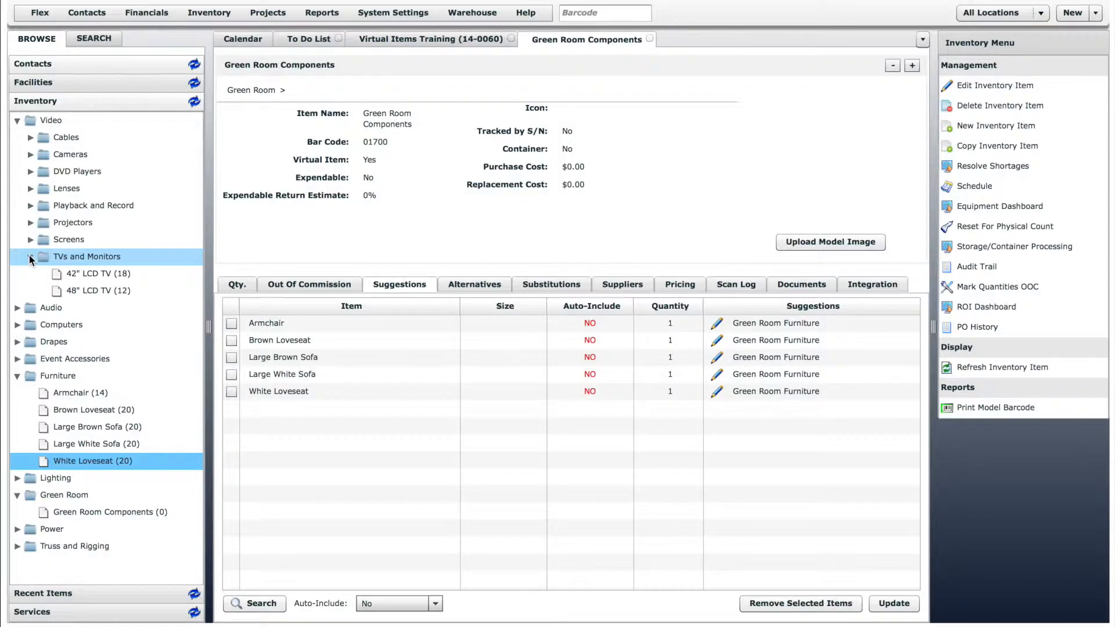
{"action": "left_click_drag", "start_coordinate": [82, 274], "coordinate": [292, 416]}
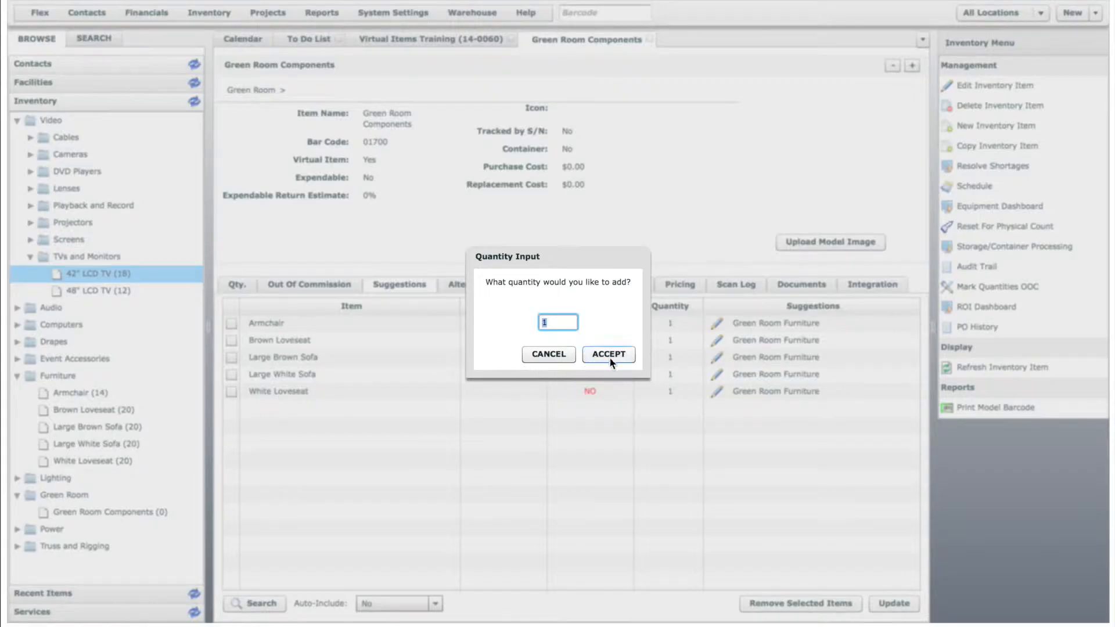
{"action": "left_click", "coordinate": [608, 354]}
{"action": "left_click_drag", "start_coordinate": [88, 289], "coordinate": [360, 462]}
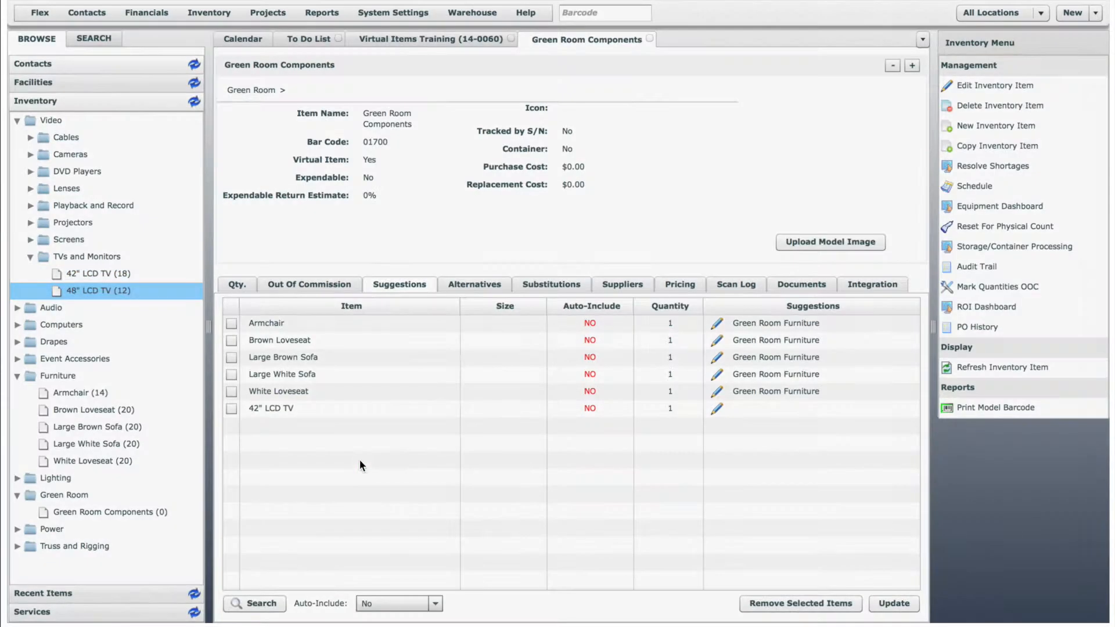
{"action": "left_click", "coordinate": [608, 354]}
Assign the Green Room Monitor suggestion type to the suggested 42" LCD TV and 48" LCD TV.
{"action": "left_click", "coordinate": [716, 409]}
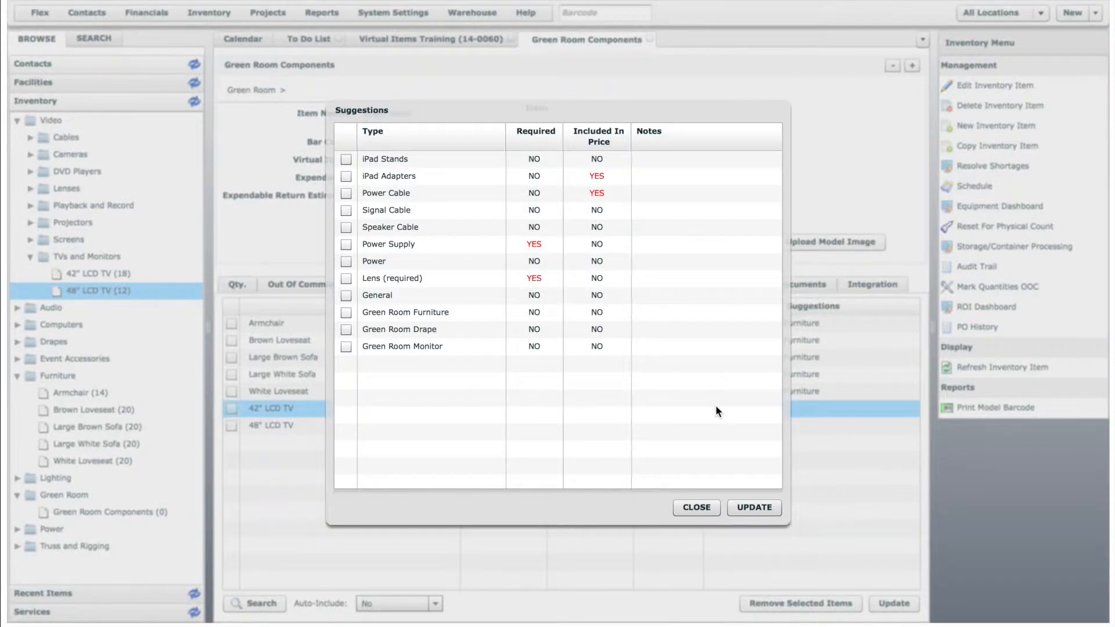
{"action": "left_click", "coordinate": [346, 347]}
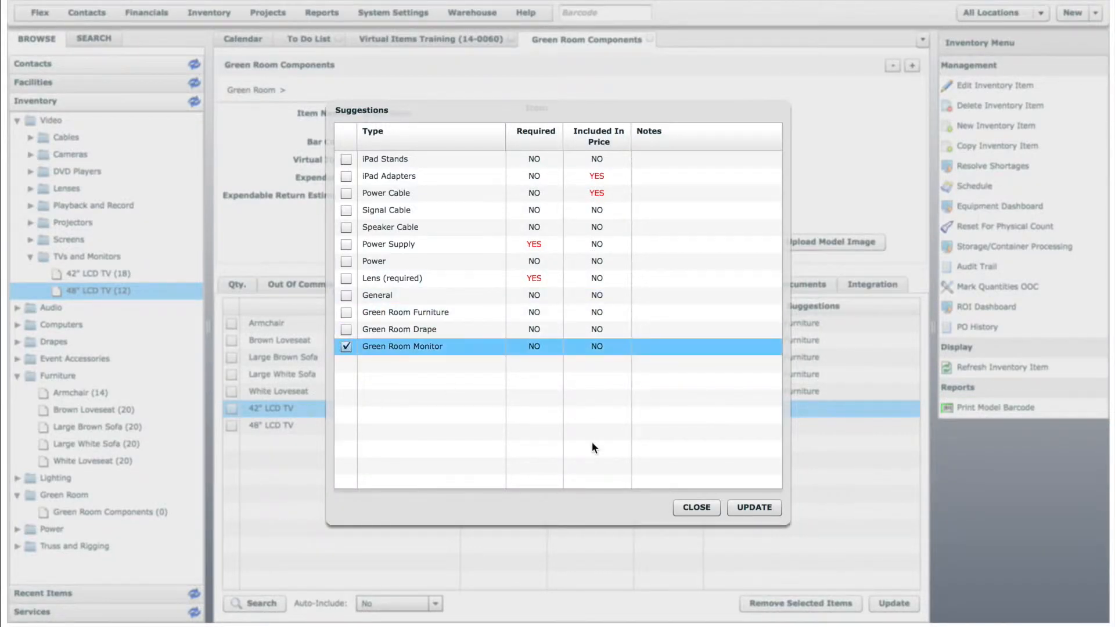
{"action": "left_click", "coordinate": [754, 507]}
{"action": "left_click", "coordinate": [716, 426]}
{"action": "left_click", "coordinate": [346, 347]}
{"action": "left_click", "coordinate": [750, 510]}
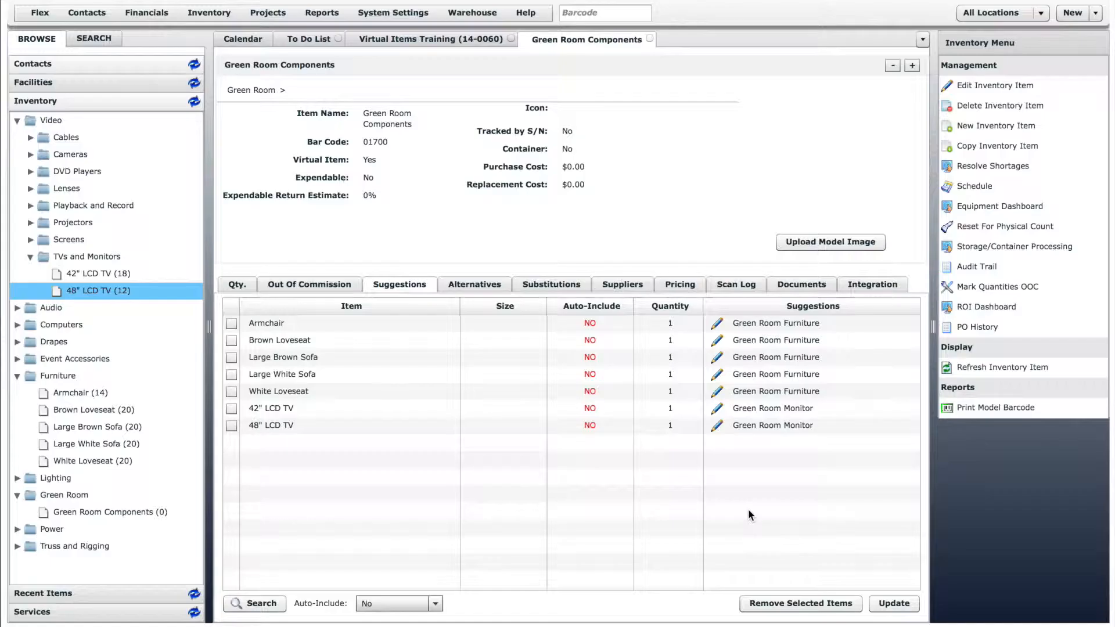
Add the 15' Drape, 15' Upright, Crossbar and Upright Base from the Drapes group as suggestions, quantity 1 each.
{"action": "left_click", "coordinate": [18, 342]}
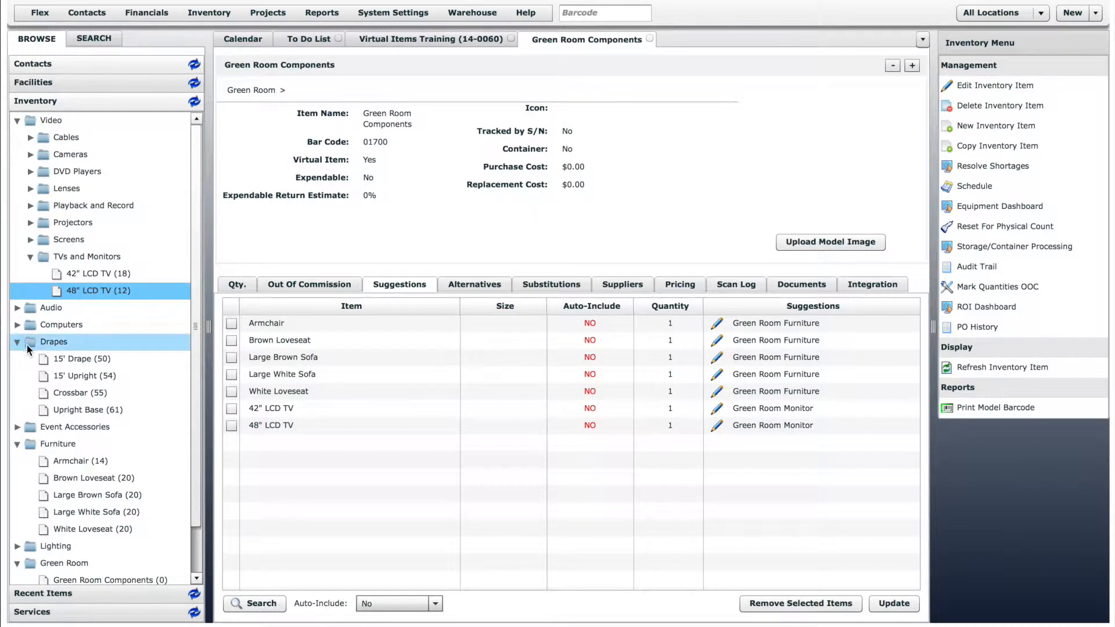
{"action": "left_click_drag", "start_coordinate": [68, 361], "coordinate": [327, 489]}
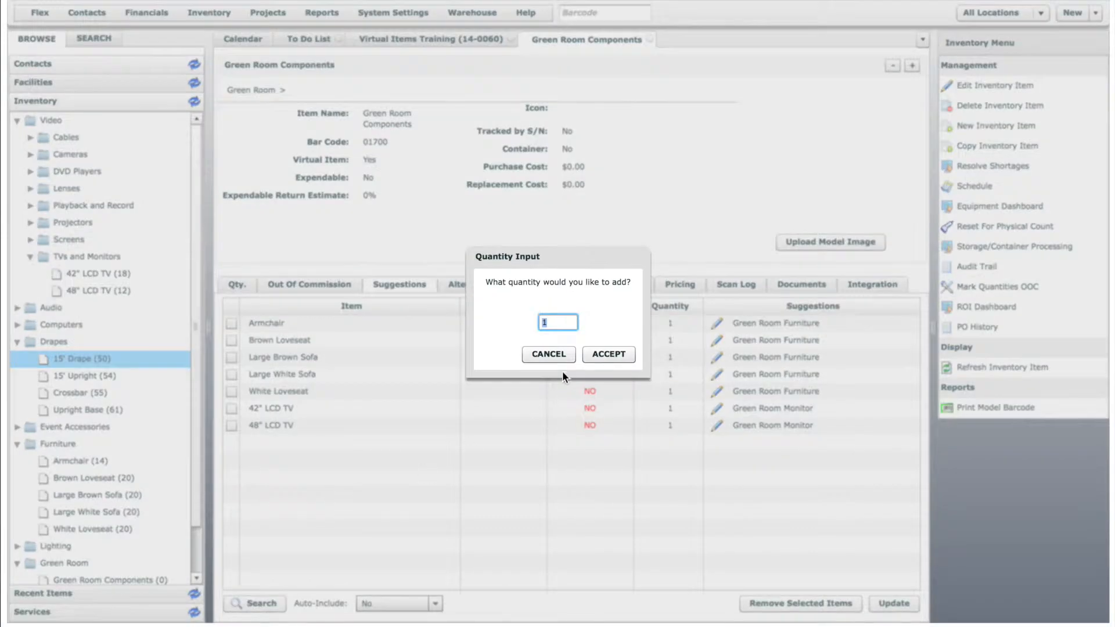
{"action": "left_click", "coordinate": [598, 352]}
{"action": "left_click_drag", "start_coordinate": [69, 377], "coordinate": [305, 441]}
{"action": "left_click", "coordinate": [611, 357]}
{"action": "left_click_drag", "start_coordinate": [96, 393], "coordinate": [283, 500]}
{"action": "left_click", "coordinate": [604, 353]}
{"action": "left_click_drag", "start_coordinate": [82, 410], "coordinate": [446, 470]}
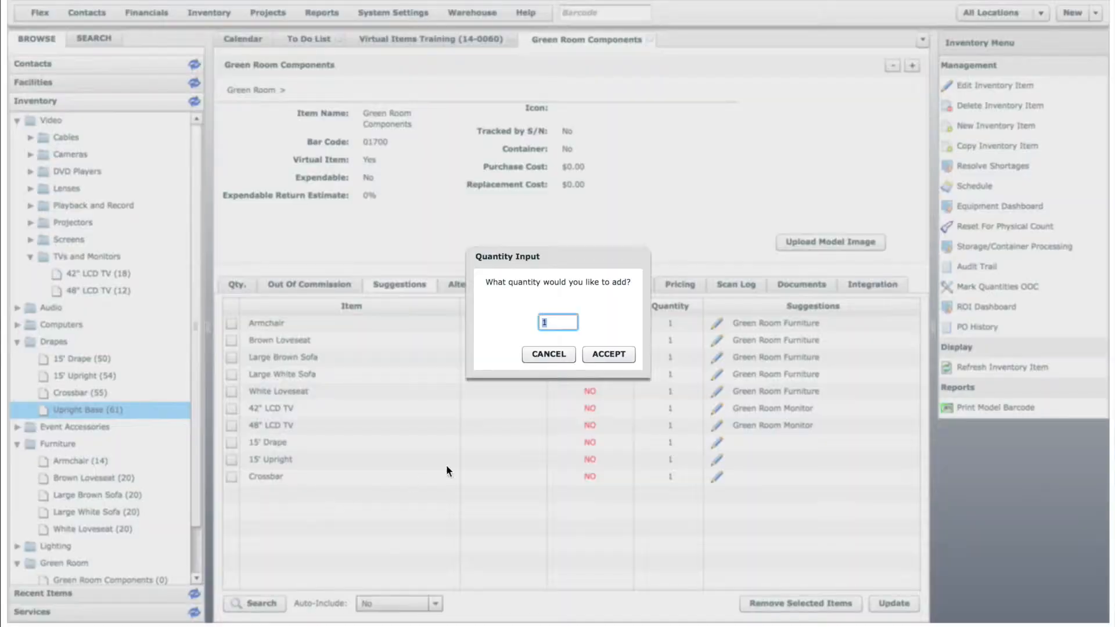
{"action": "left_click", "coordinate": [599, 354]}
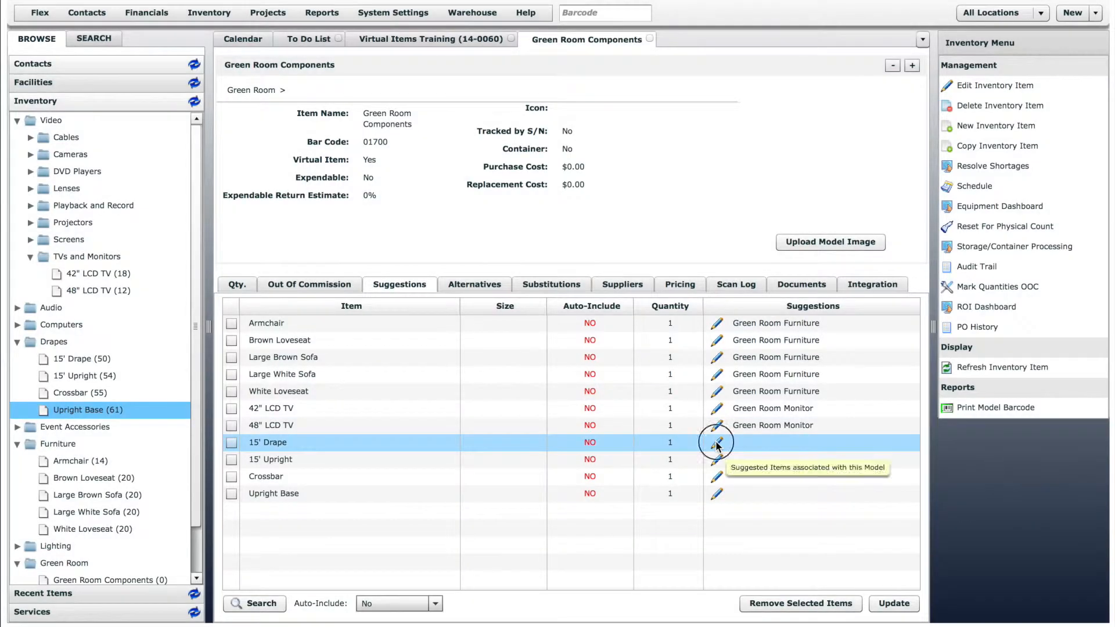
Assign the Green Room Drape suggestion type to the suggested 15' Drape and 15' Upright.
{"action": "left_click", "coordinate": [715, 443]}
{"action": "left_click", "coordinate": [346, 330]}
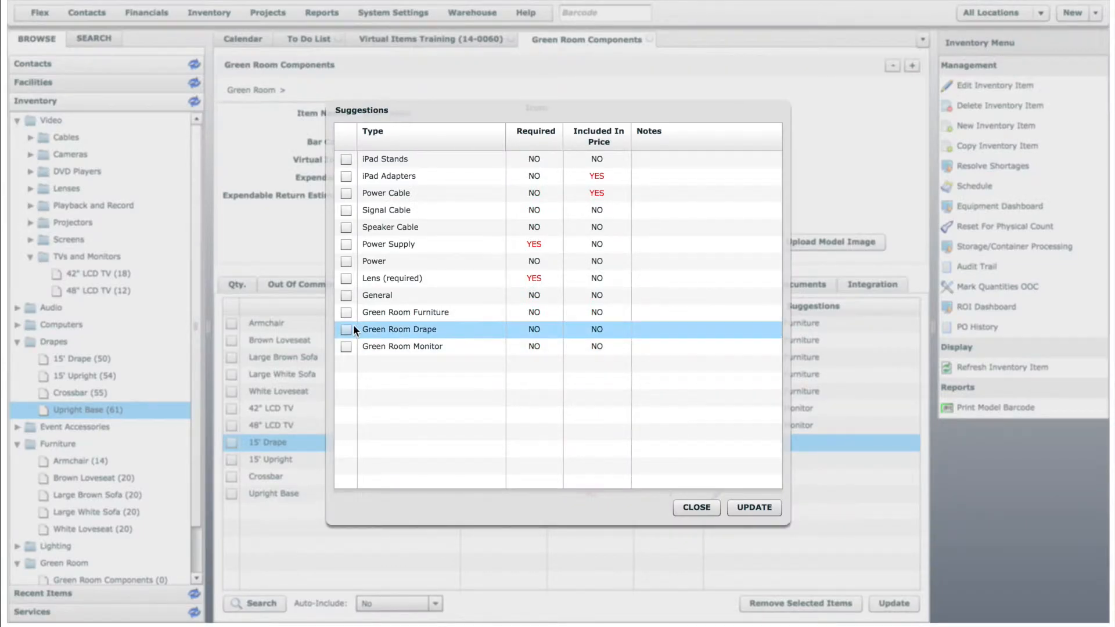
{"action": "left_click", "coordinate": [744, 508]}
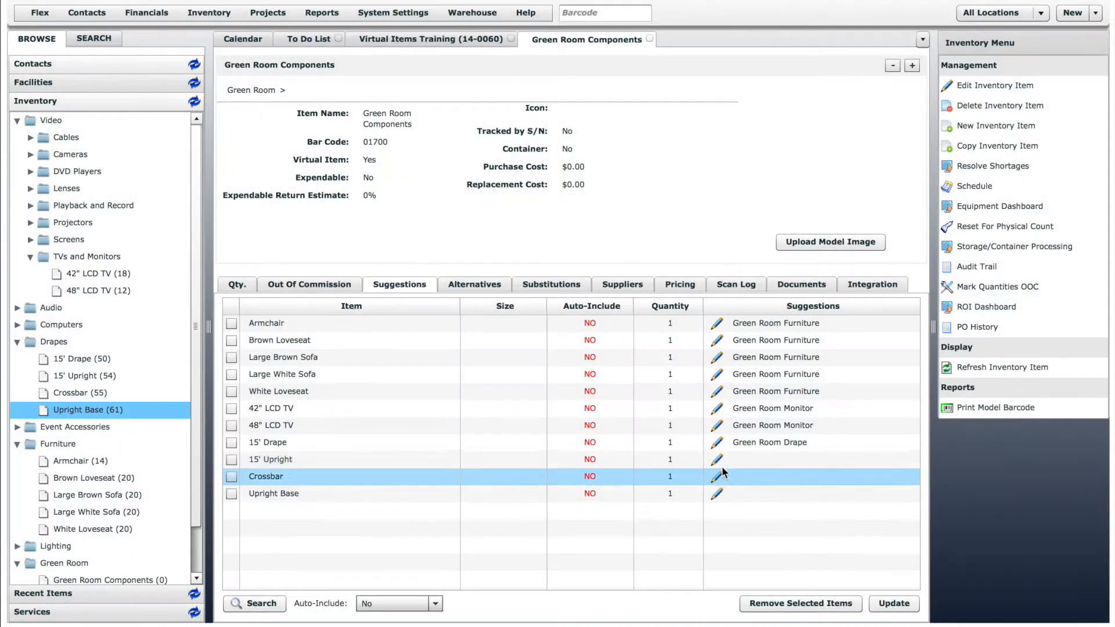
{"action": "left_click", "coordinate": [715, 459]}
{"action": "left_click", "coordinate": [346, 330]}
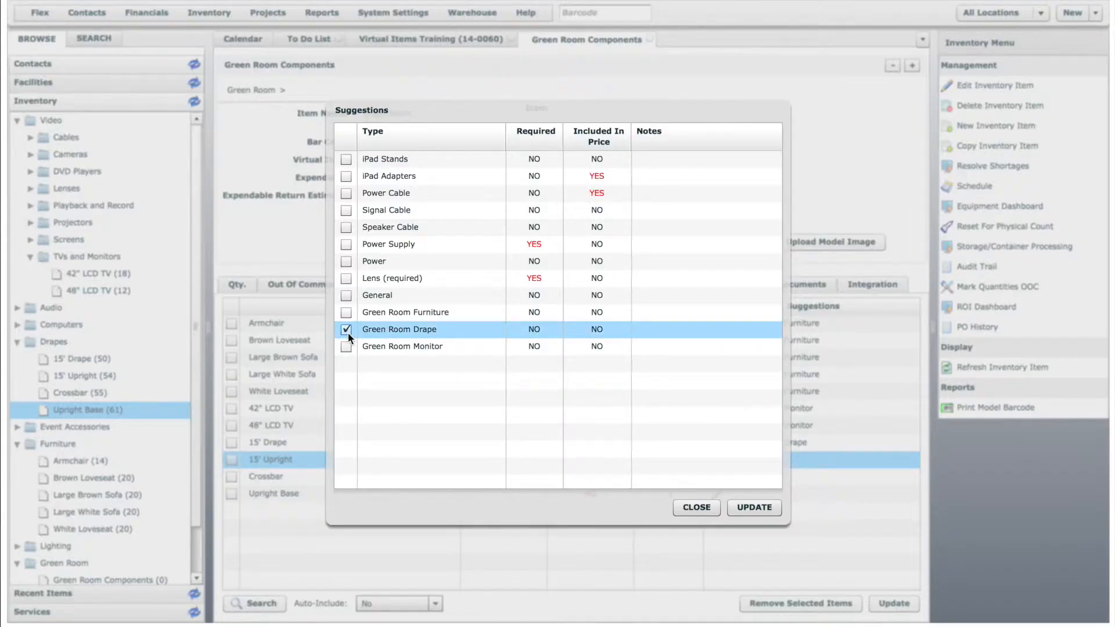
{"action": "left_click", "coordinate": [755, 507]}
Assign the Green Room Drape suggestion type to the suggested Crossbar and Upright Base.
{"action": "left_click", "coordinate": [717, 477]}
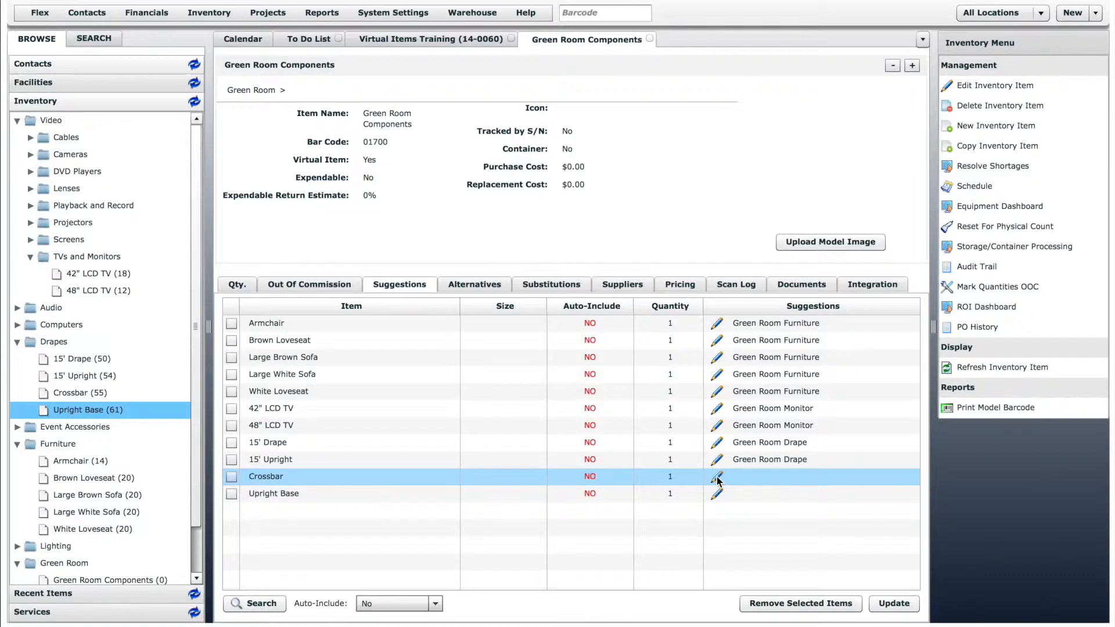
{"action": "left_click", "coordinate": [345, 329]}
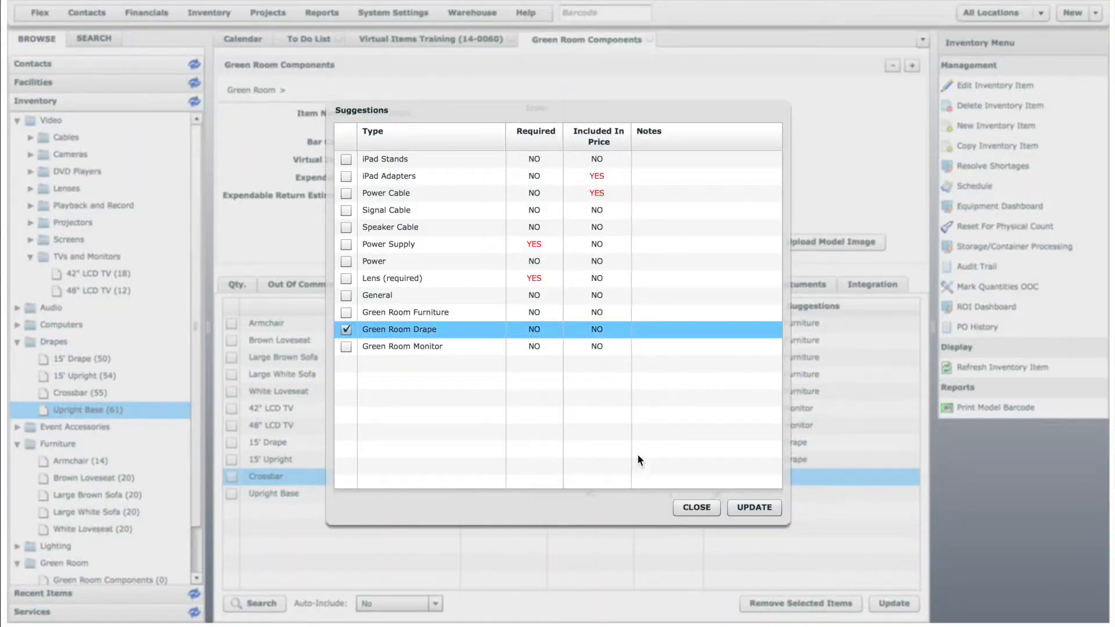
{"action": "left_click", "coordinate": [750, 506]}
{"action": "left_click", "coordinate": [716, 494]}
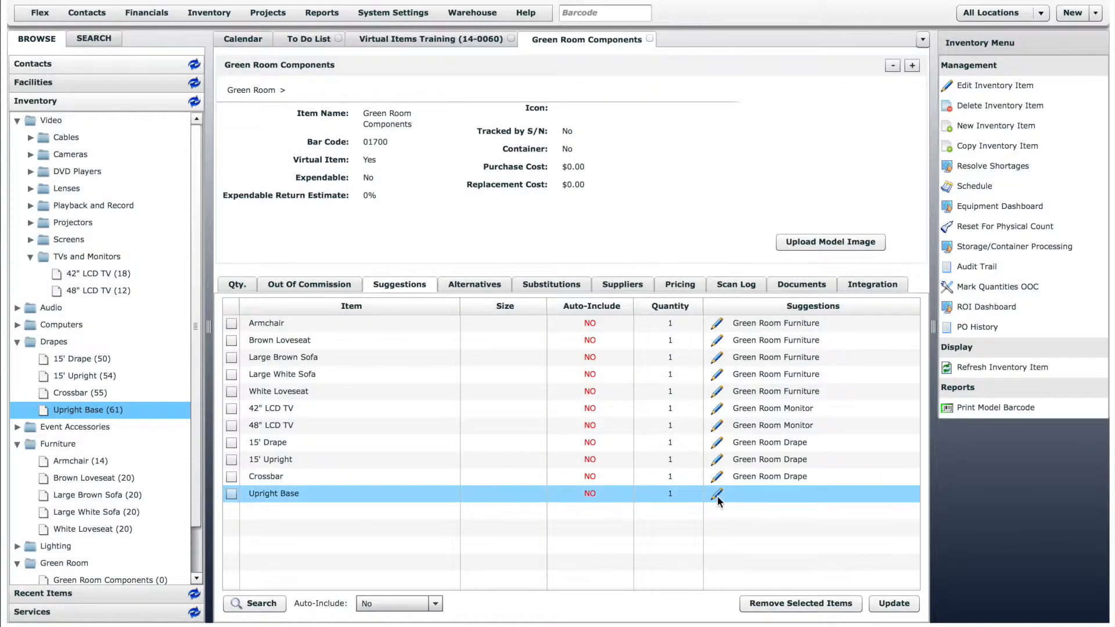
{"action": "left_click", "coordinate": [344, 329]}
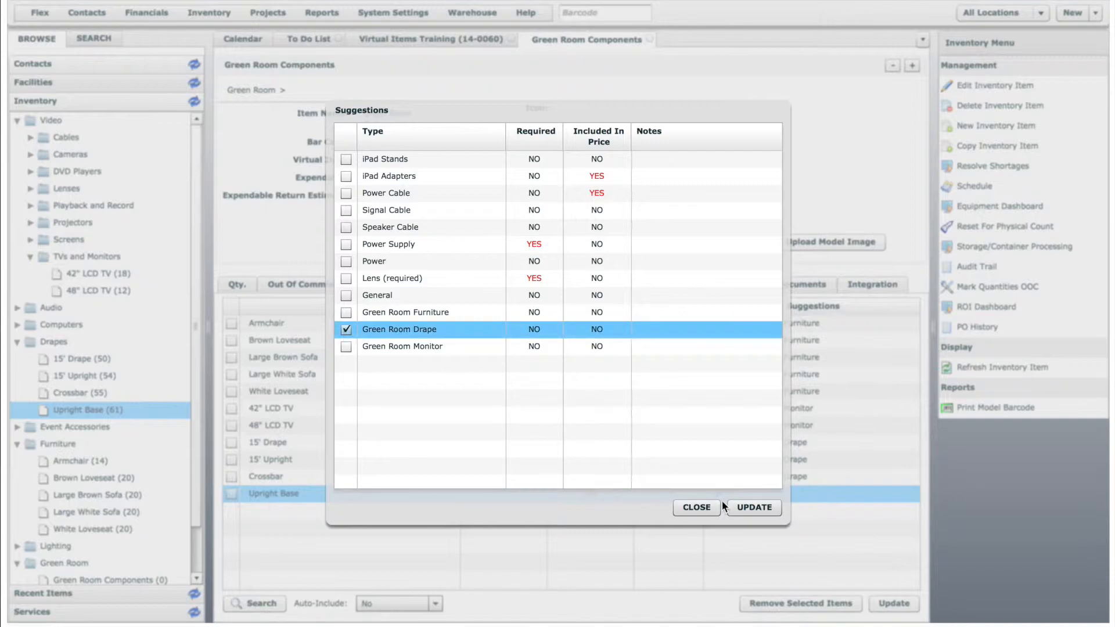
{"action": "left_click", "coordinate": [753, 507]}
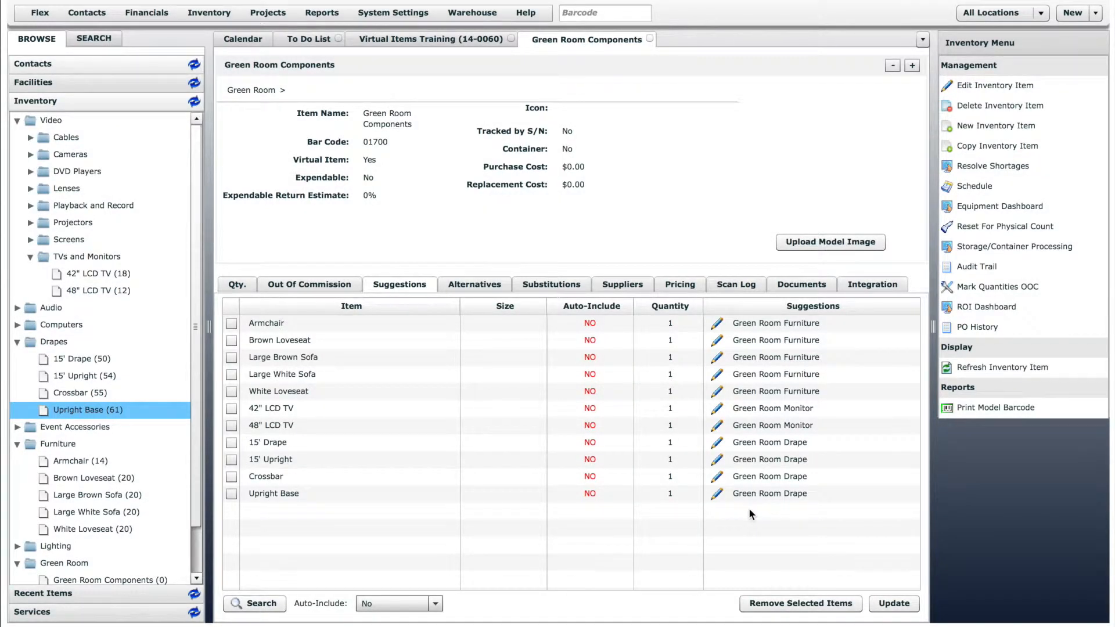
Add the Stage Hand service from the Labor group as a suggestion for Green Room Components, quantity 2.
{"action": "left_click", "coordinate": [128, 611]}
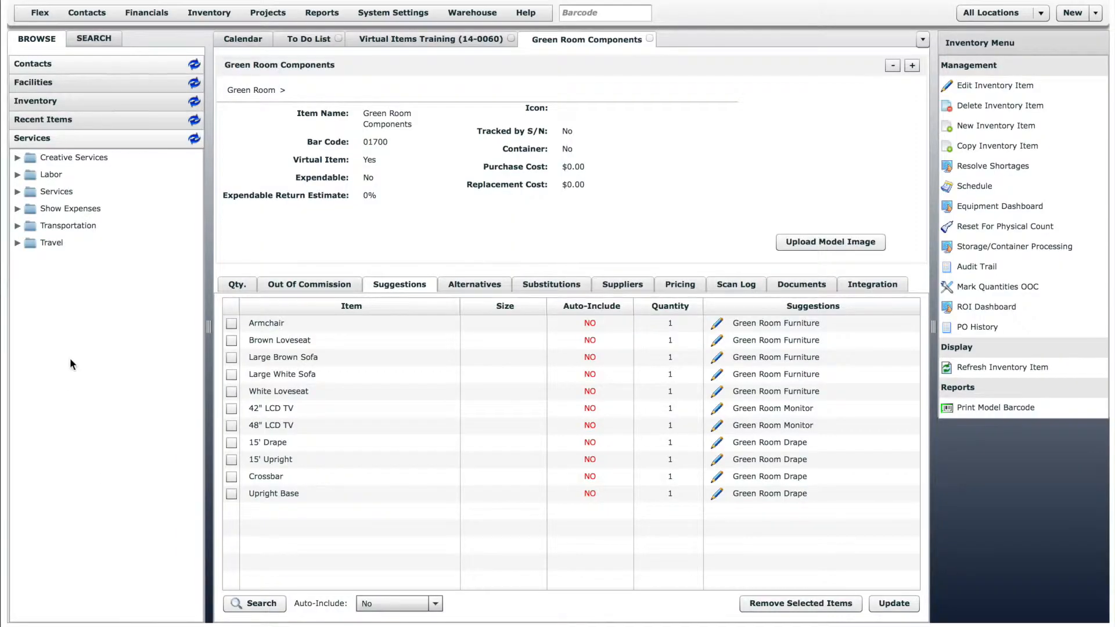
{"action": "left_click", "coordinate": [18, 174]}
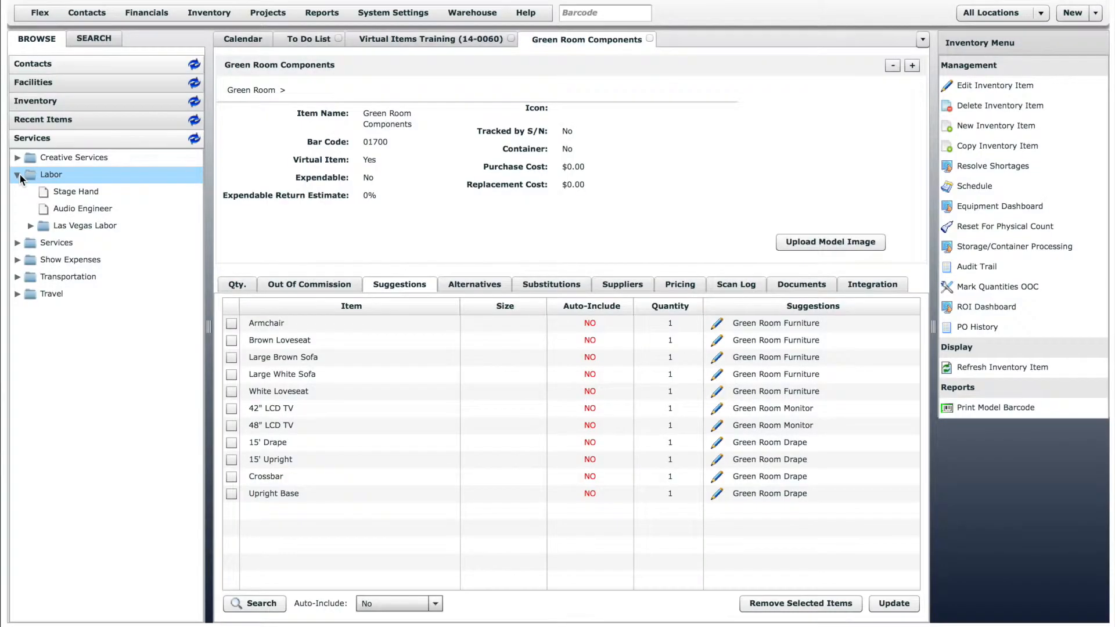
{"action": "left_click_drag", "start_coordinate": [61, 190], "coordinate": [349, 514]}
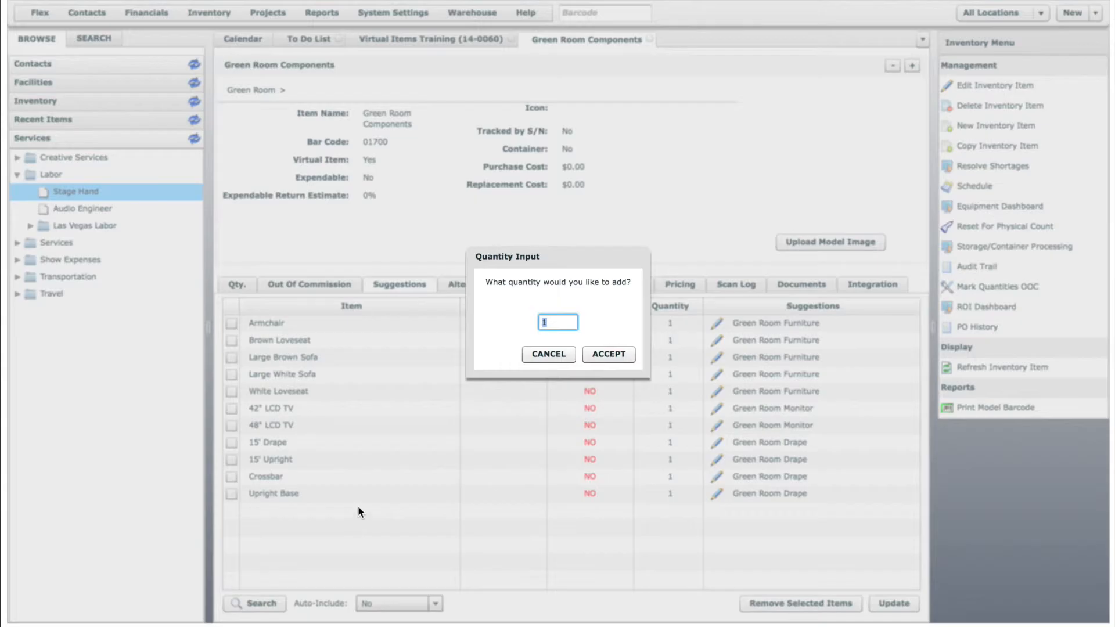
{"action": "type", "text": "2"}
{"action": "left_click", "coordinate": [608, 354]}
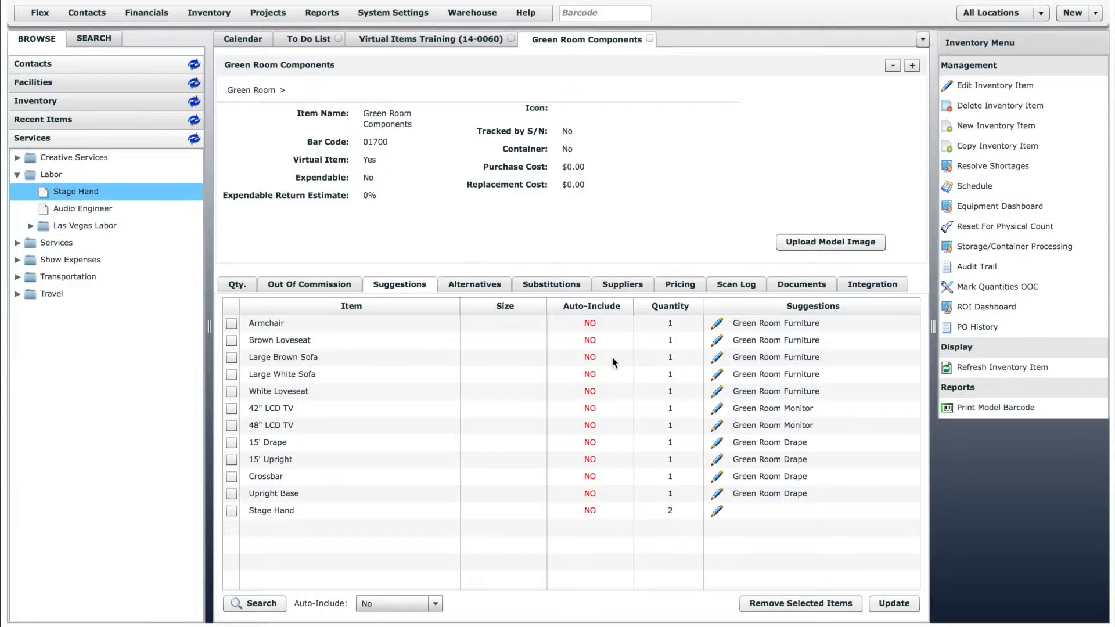
Assign the General suggestion type to the suggested Stage Hand.
{"action": "left_click", "coordinate": [715, 510]}
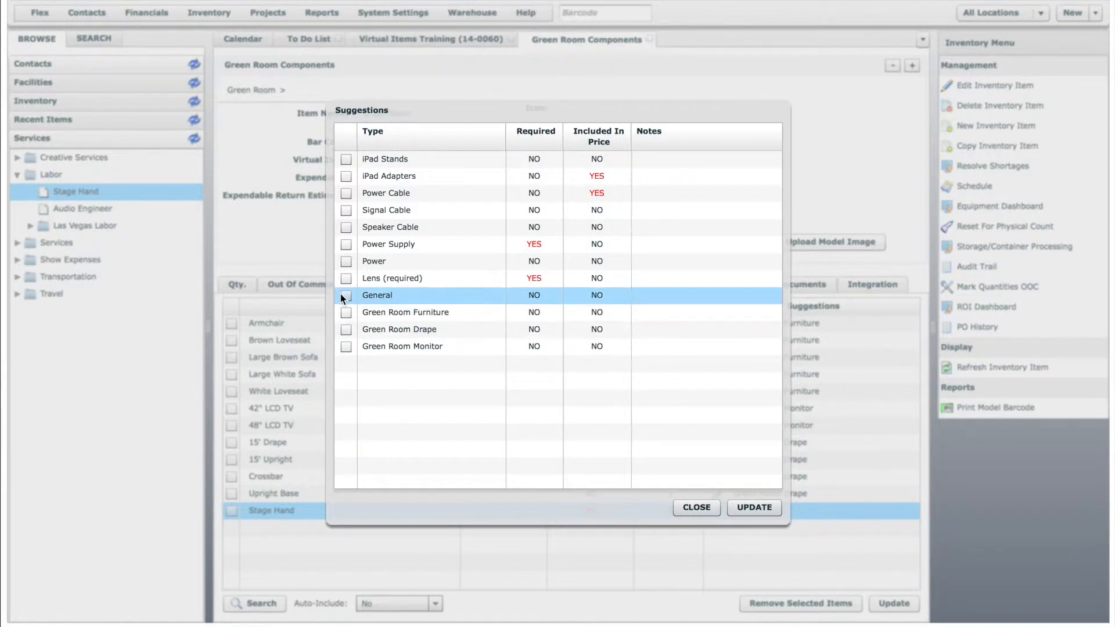
{"action": "left_click", "coordinate": [345, 295]}
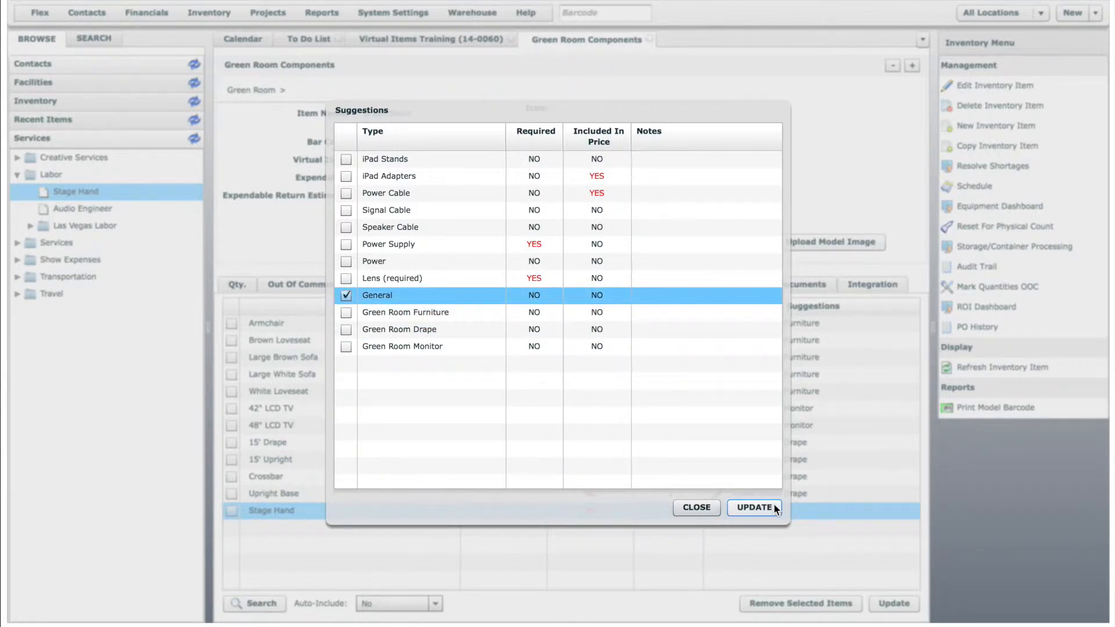
{"action": "left_click", "coordinate": [773, 505]}
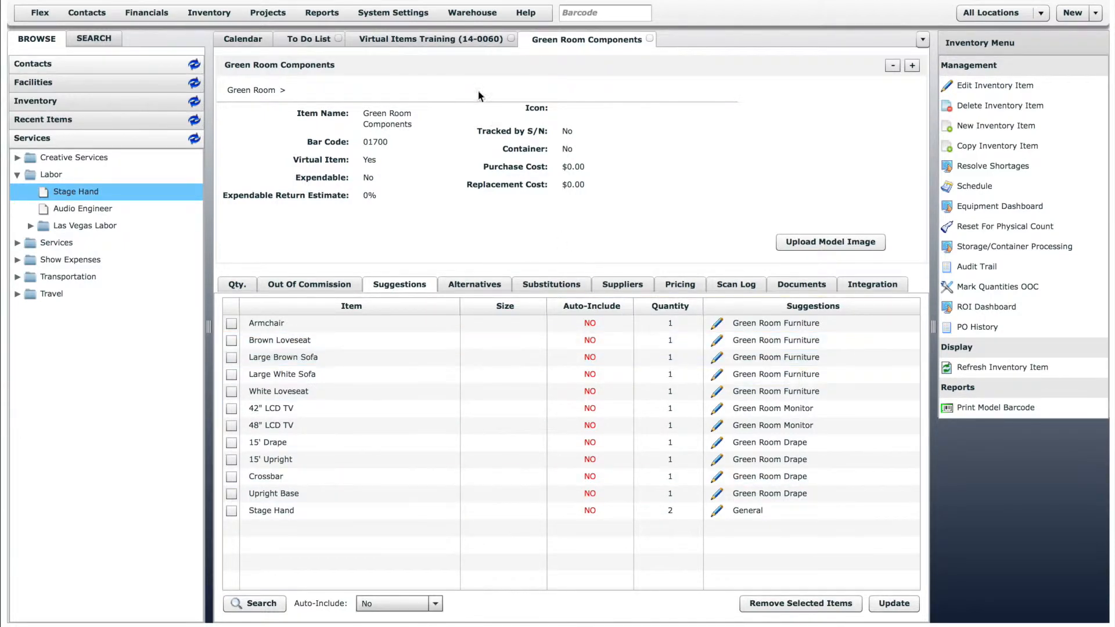
Add one Green Room Components from the Green Room inventory group to the Virtual Items Training quote.
{"action": "left_click", "coordinate": [453, 40]}
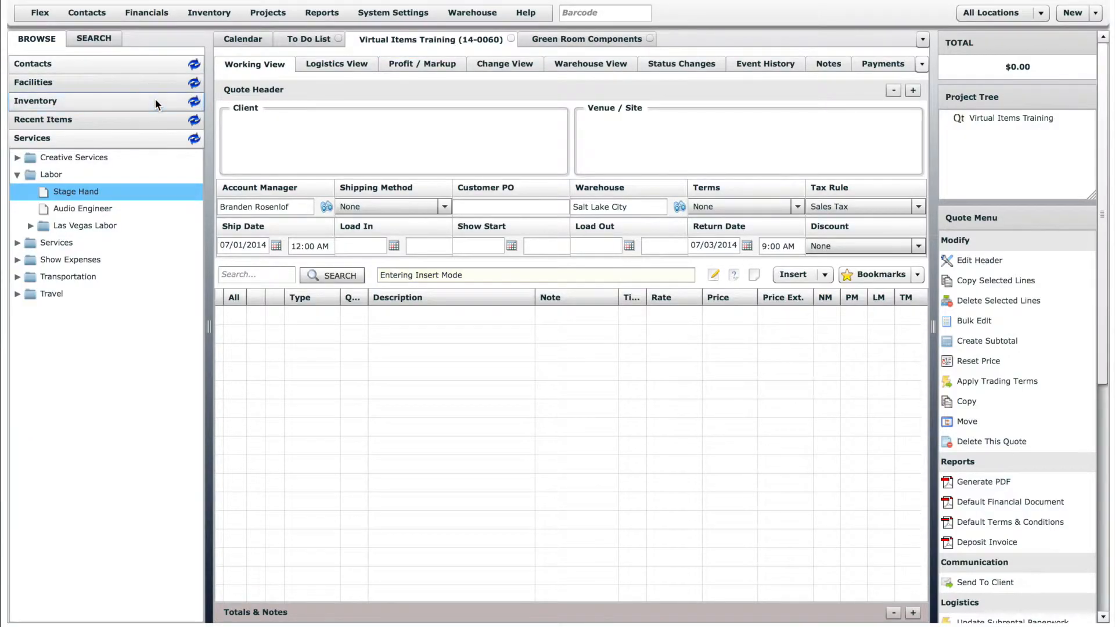
{"action": "left_click", "coordinate": [156, 100]}
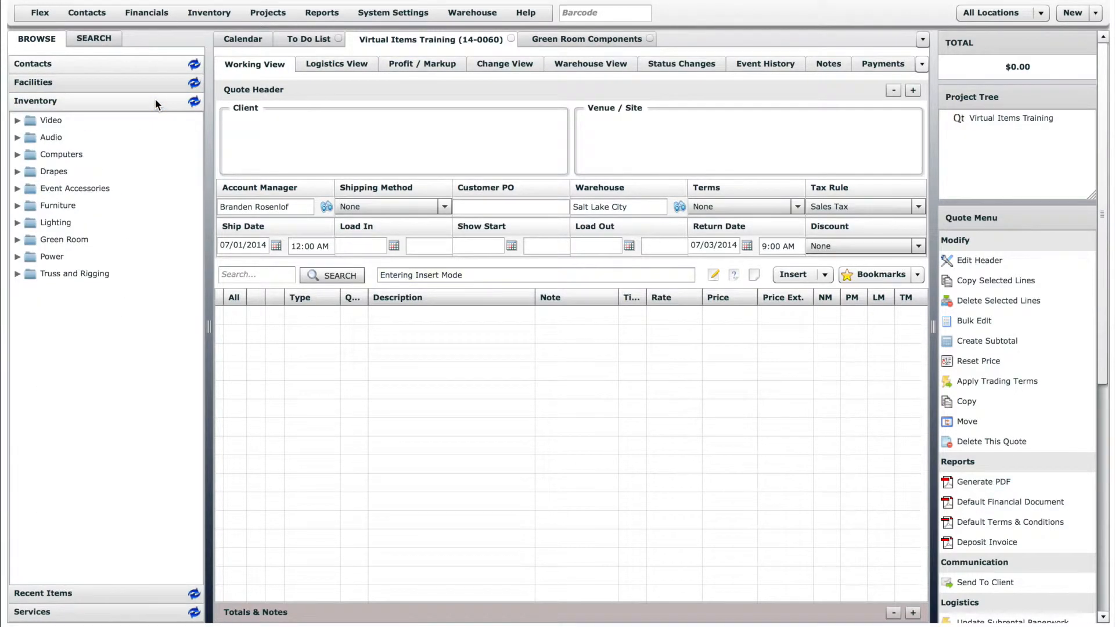
{"action": "left_click", "coordinate": [18, 240]}
{"action": "left_click_drag", "start_coordinate": [77, 253], "coordinate": [329, 344]}
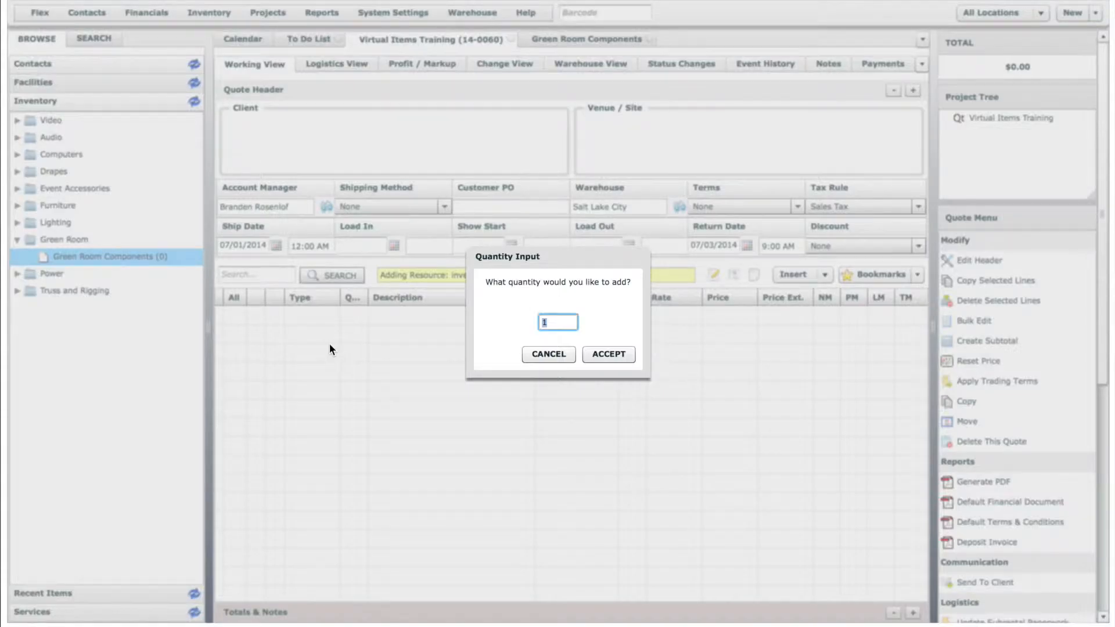
{"action": "left_click", "coordinate": [608, 355]}
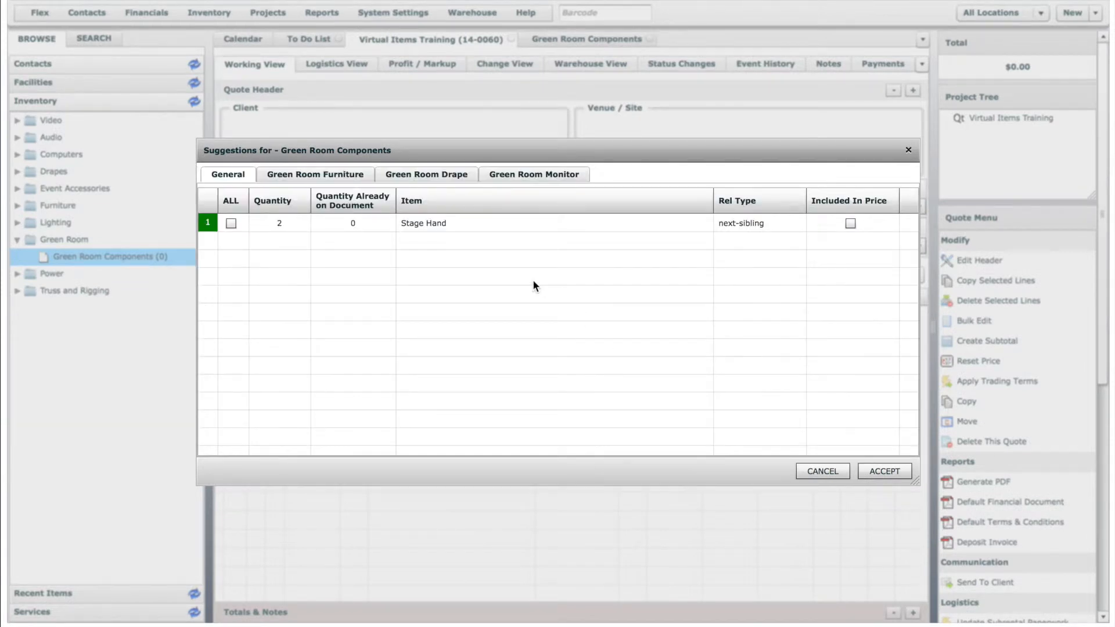
Include the General suggestion Stage Hand and the furniture suggestions Armchair, Brown Loveseat and Large Brown Sofa.
{"action": "left_click", "coordinate": [233, 223]}
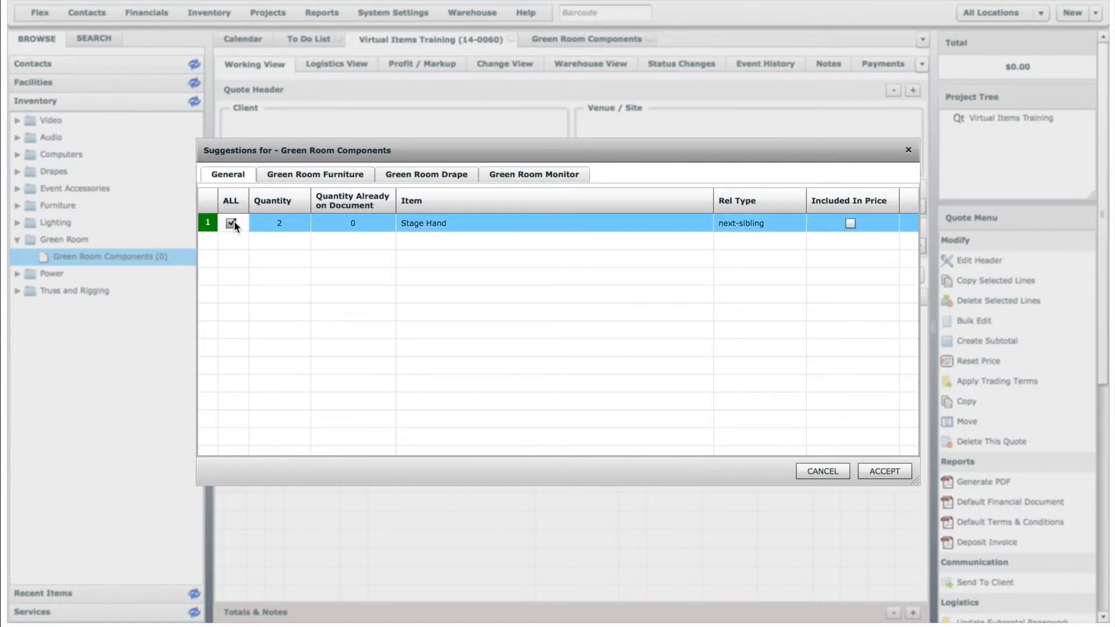
{"action": "left_click", "coordinate": [303, 175]}
{"action": "left_click", "coordinate": [231, 241]}
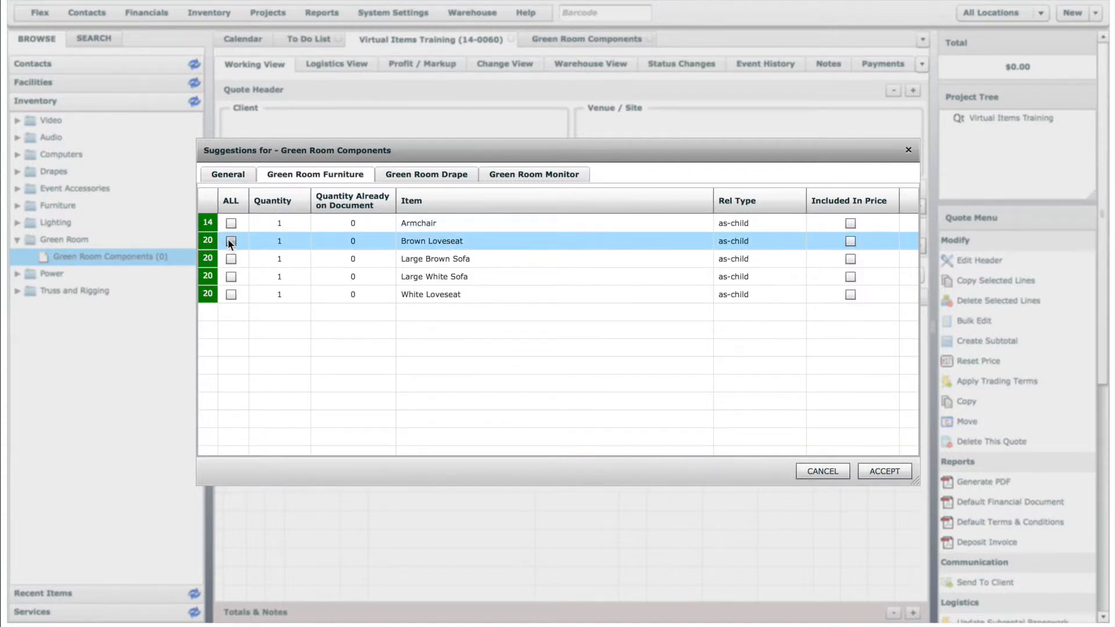
{"action": "left_click", "coordinate": [231, 258]}
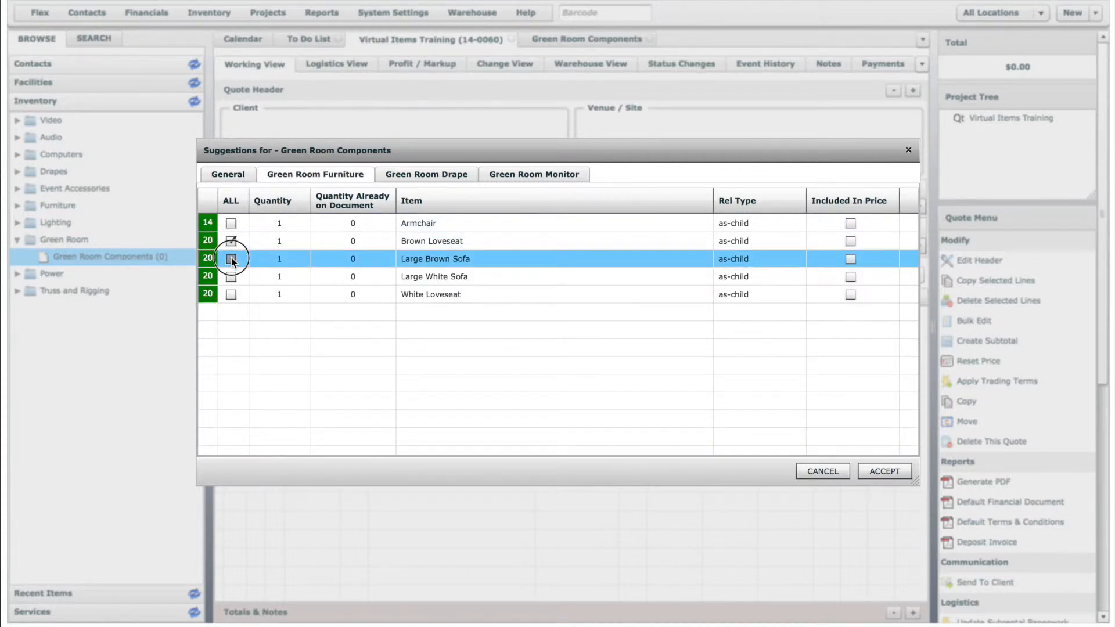
{"action": "left_click", "coordinate": [231, 224]}
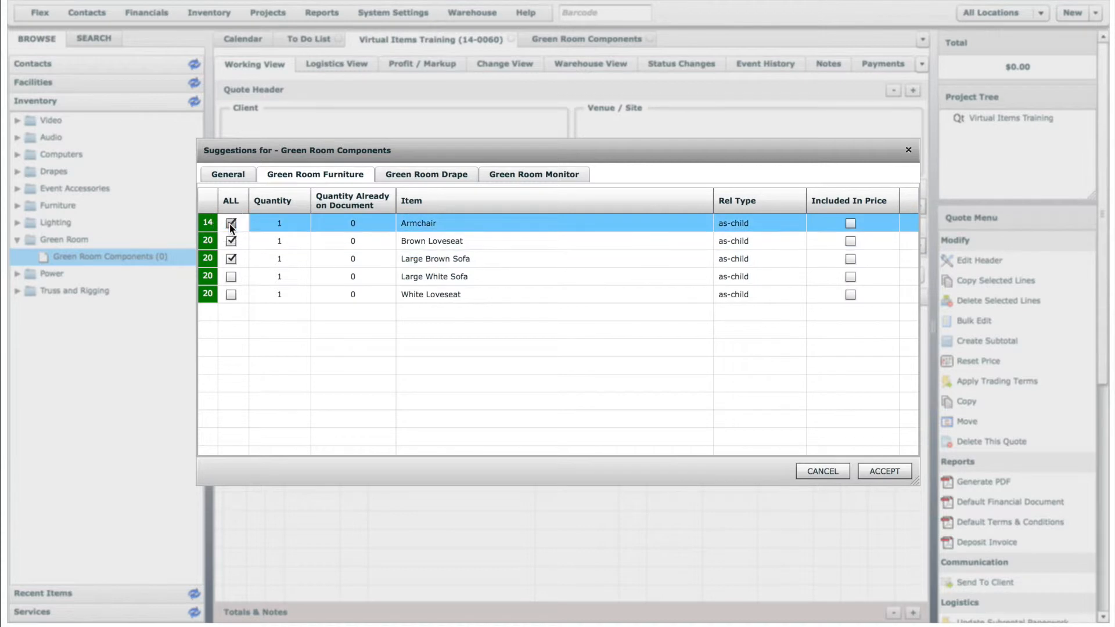
Include the Green Room Drape suggestions 15' Drape and 15' Upright, with quantity 4 each.
{"action": "left_click", "coordinate": [427, 176]}
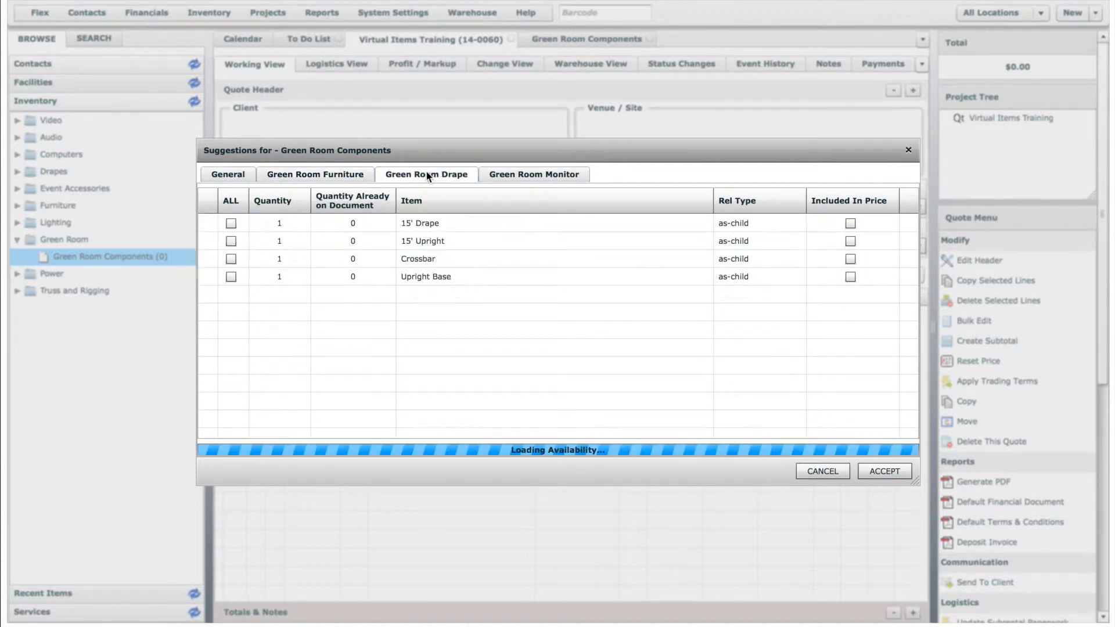
{"action": "left_click", "coordinate": [230, 223]}
{"action": "left_click", "coordinate": [284, 223]}
{"action": "type", "text": "4"}
{"action": "left_click", "coordinate": [231, 241]}
{"action": "left_click", "coordinate": [284, 241]}
{"action": "type", "text": "4"}
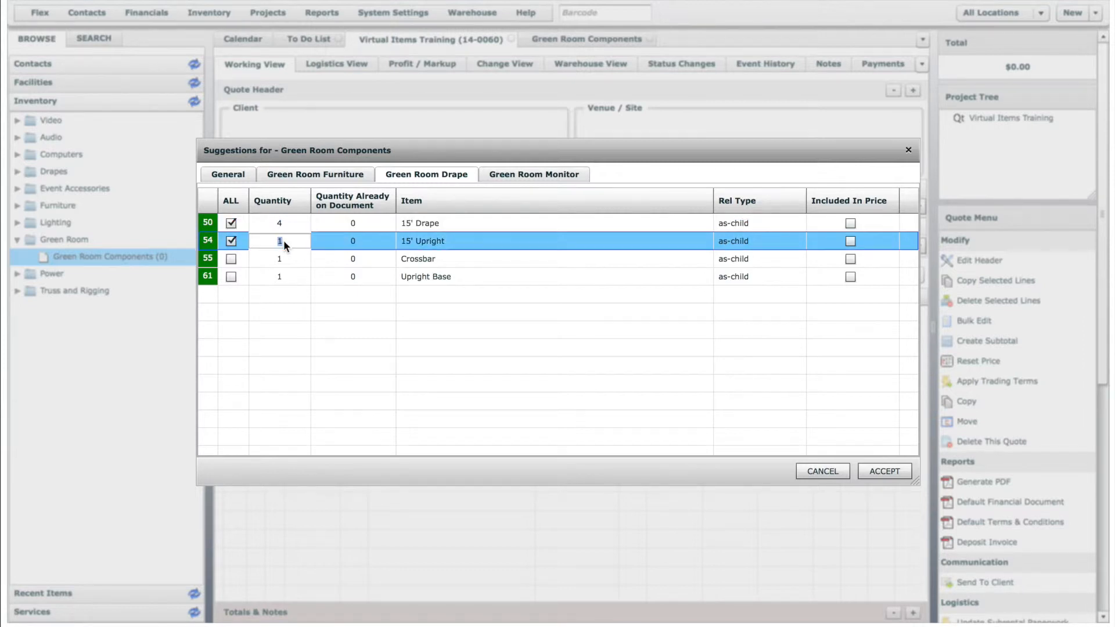
Include the Crossbar with quantity 3 and the Upright Base with quantity 4 from the drape suggestions.
{"action": "left_click", "coordinate": [231, 259]}
{"action": "left_click", "coordinate": [279, 261]}
{"action": "type", "text": "3"}
{"action": "left_click", "coordinate": [231, 277]}
{"action": "left_click", "coordinate": [277, 277]}
{"action": "type", "text": "4"}
Include the Green Room Monitor suggestion 48" LCD TV with quantity 2, and add all chosen suggestions to the quote.
{"action": "left_click", "coordinate": [499, 175]}
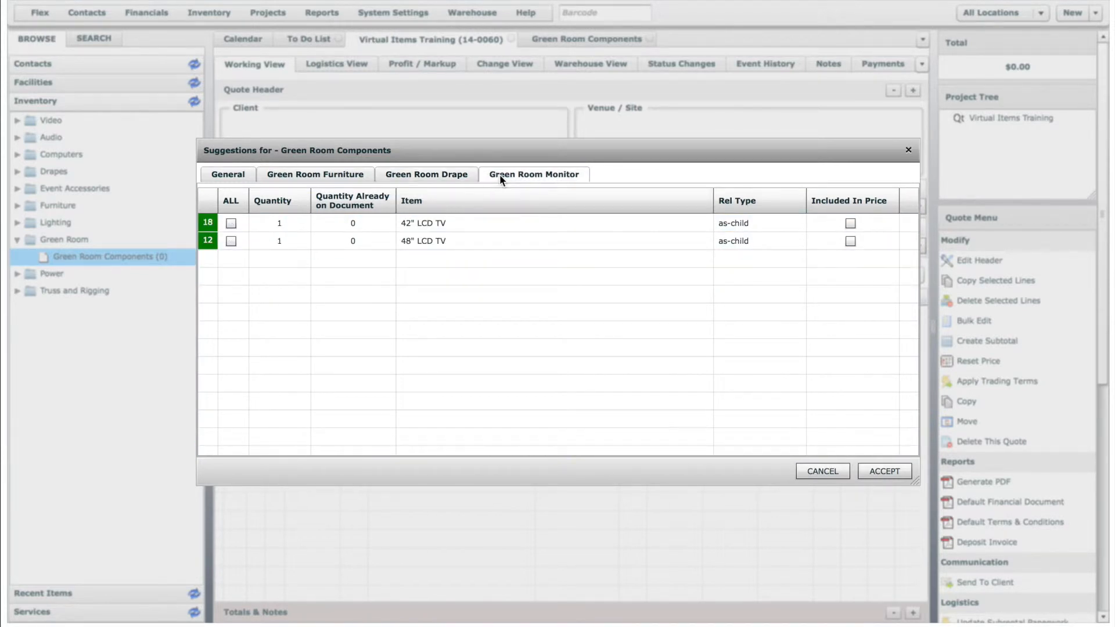
{"action": "left_click", "coordinate": [231, 241]}
{"action": "left_click", "coordinate": [279, 243]}
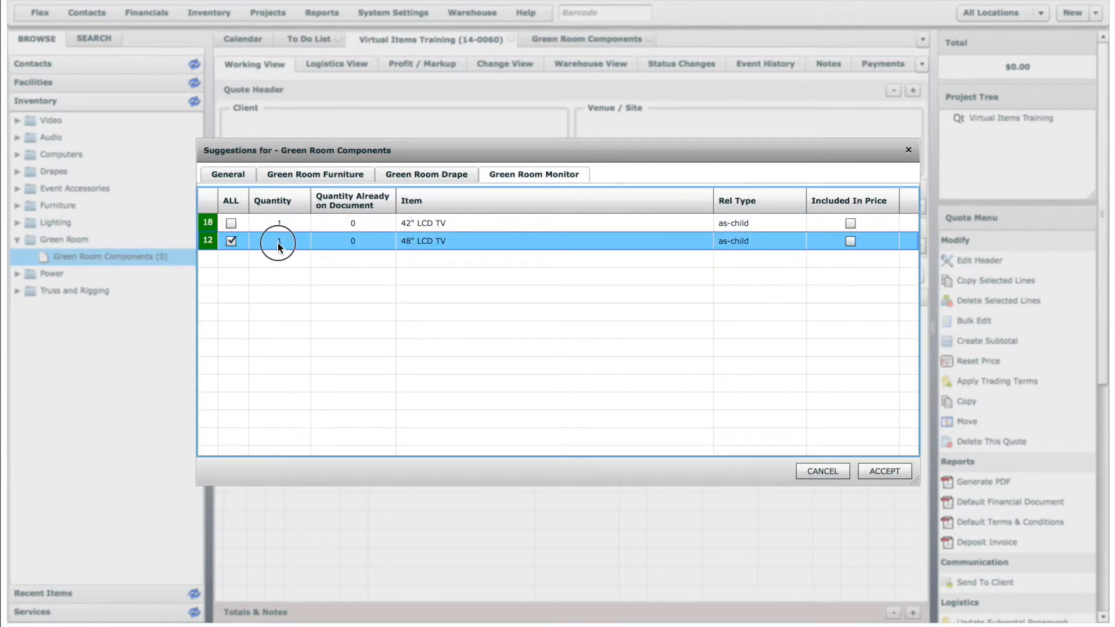
{"action": "type", "text": "2"}
{"action": "left_click", "coordinate": [455, 271]}
{"action": "left_click", "coordinate": [898, 470]}
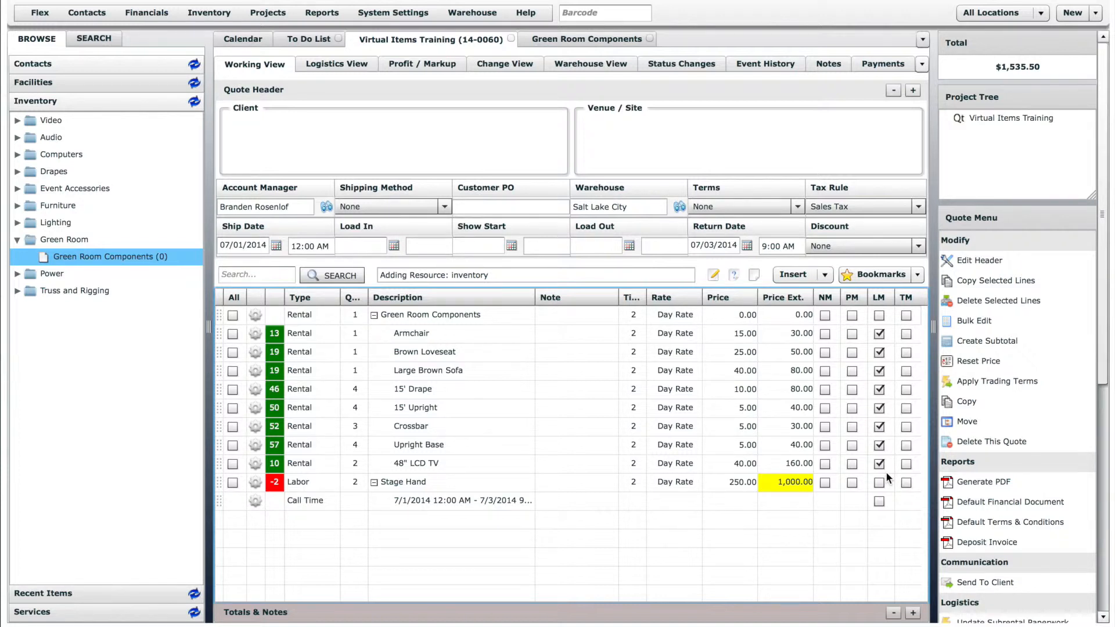
Turn off LM for every line under Green Room Components, from Armchair to 48" LCD TV, and generate a PDF of the quote.
{"action": "left_click", "coordinate": [880, 335]}
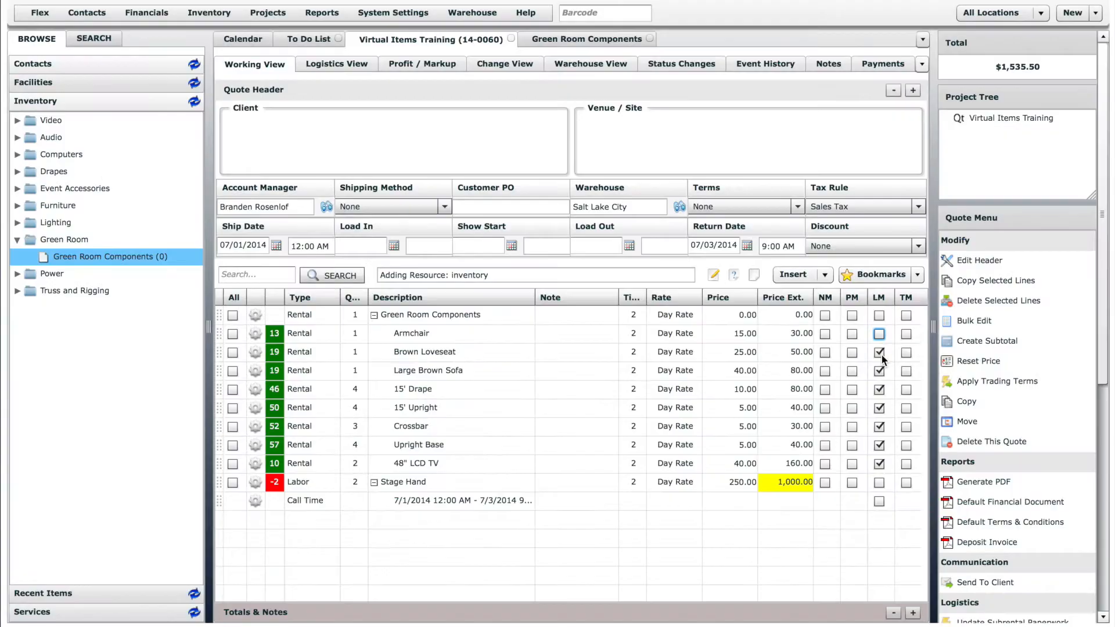
{"action": "left_click", "coordinate": [880, 353]}
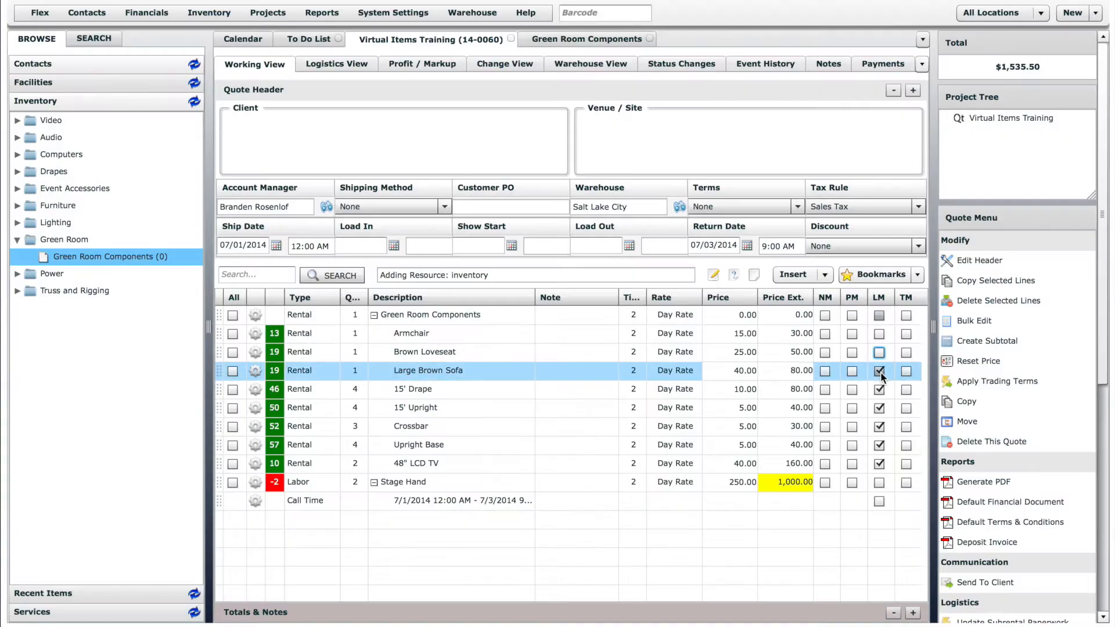
{"action": "left_click", "coordinate": [879, 371]}
{"action": "left_click", "coordinate": [880, 389]}
{"action": "left_click", "coordinate": [883, 410]}
{"action": "left_click", "coordinate": [883, 426]}
{"action": "left_click", "coordinate": [880, 445]}
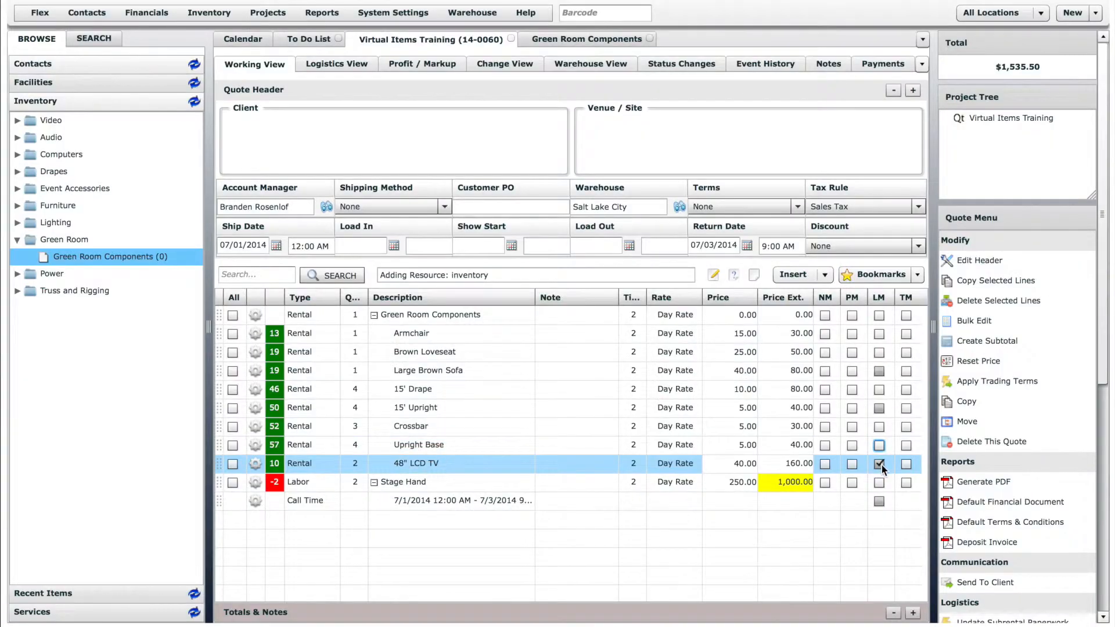
{"action": "left_click", "coordinate": [880, 463]}
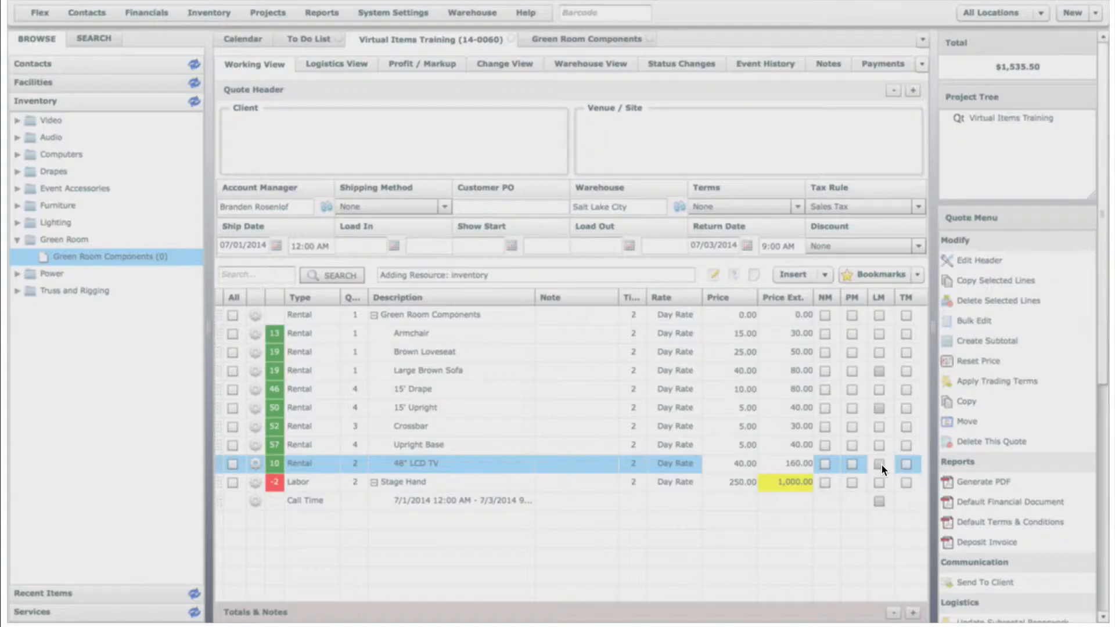
{"action": "left_click", "coordinate": [1012, 483]}
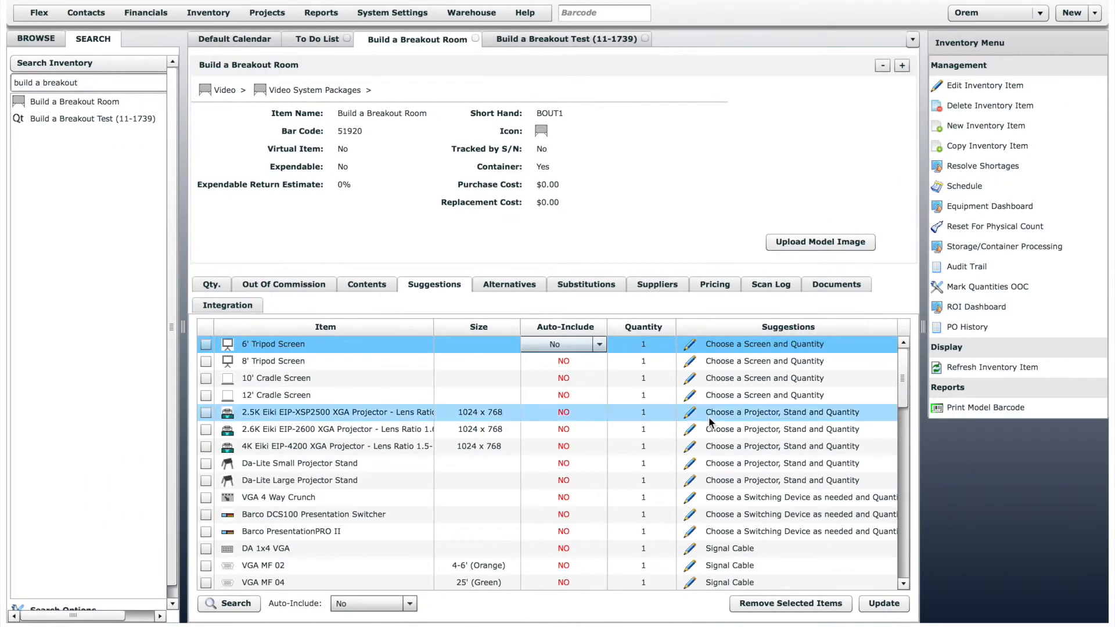
Review the full suggestions list of the Build a Breakout Room item and open the Build a Breakout Test quote.
{"action": "left_click_drag", "start_coordinate": [904, 361], "coordinate": [910, 551]}
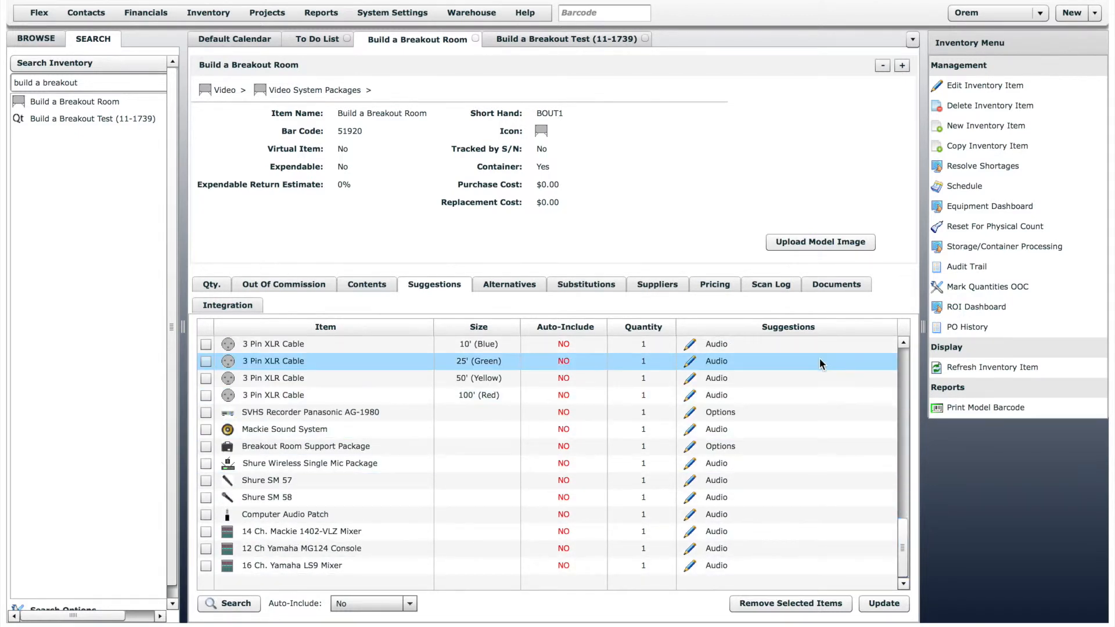
{"action": "left_click", "coordinate": [603, 40]}
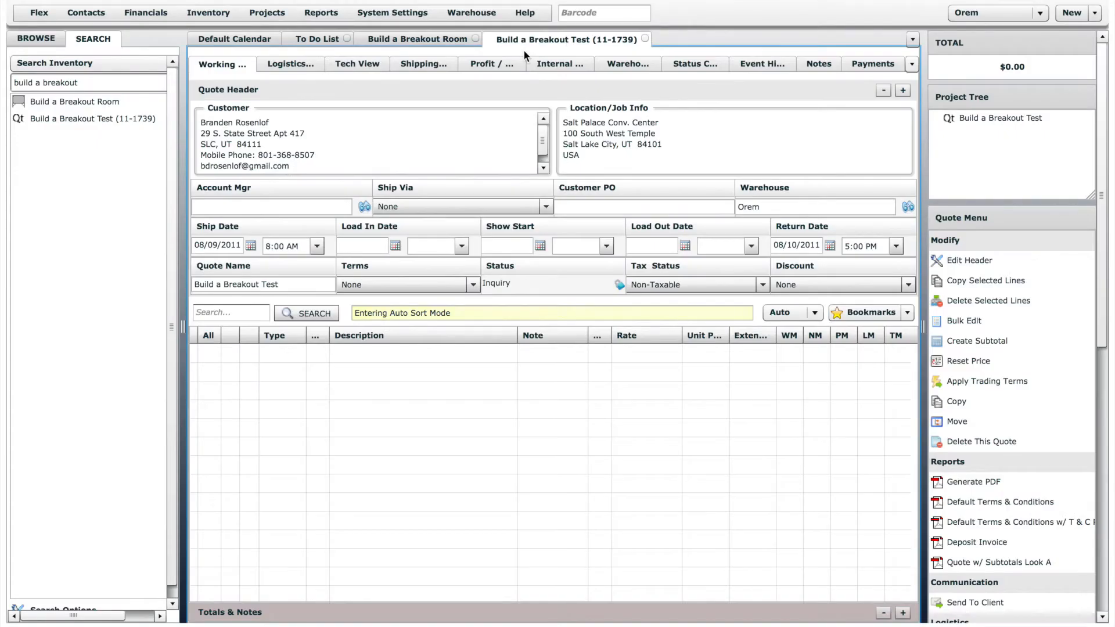
Add the Build a Breakout Room item to the quote with quantity 1 and include the 10' Cradle Screen suggestion.
{"action": "left_click_drag", "start_coordinate": [113, 103], "coordinate": [416, 389]}
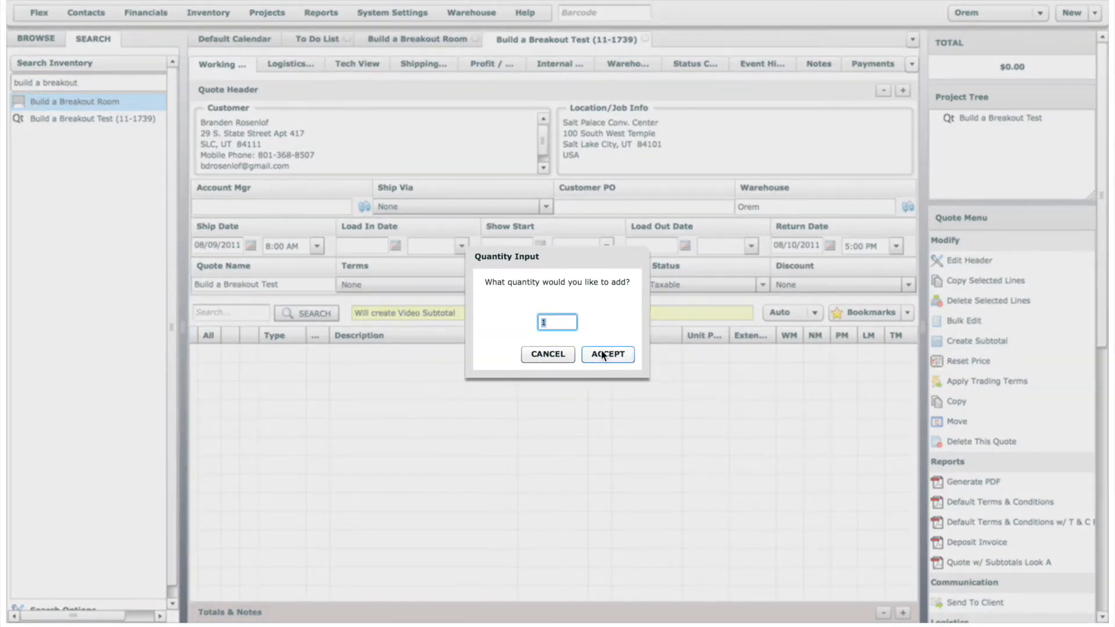
{"action": "left_click", "coordinate": [598, 354]}
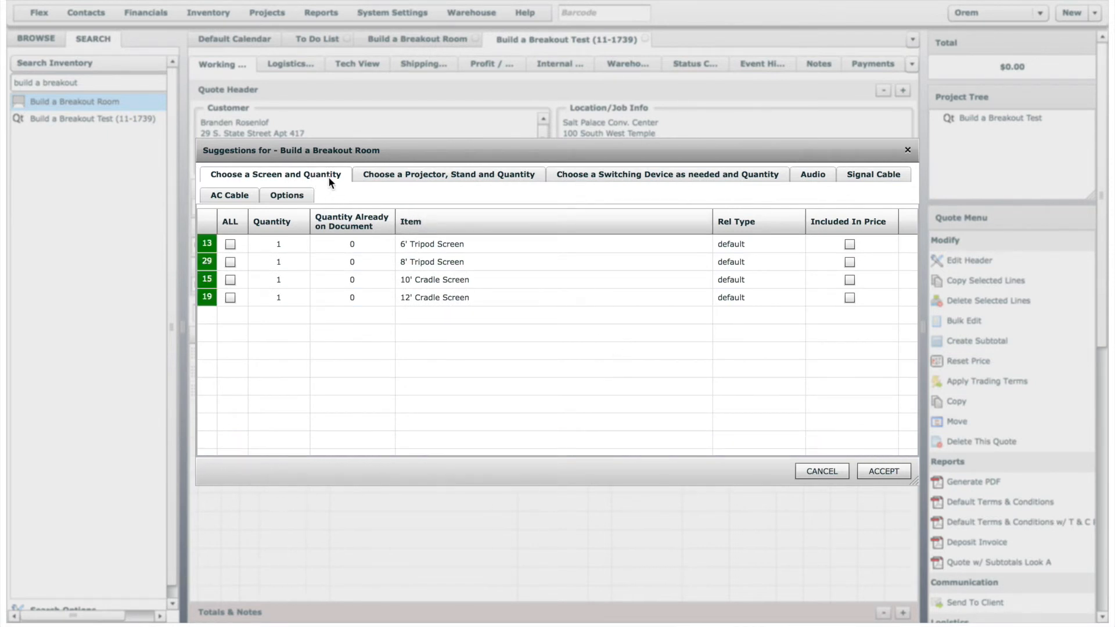
{"action": "left_click", "coordinate": [251, 281]}
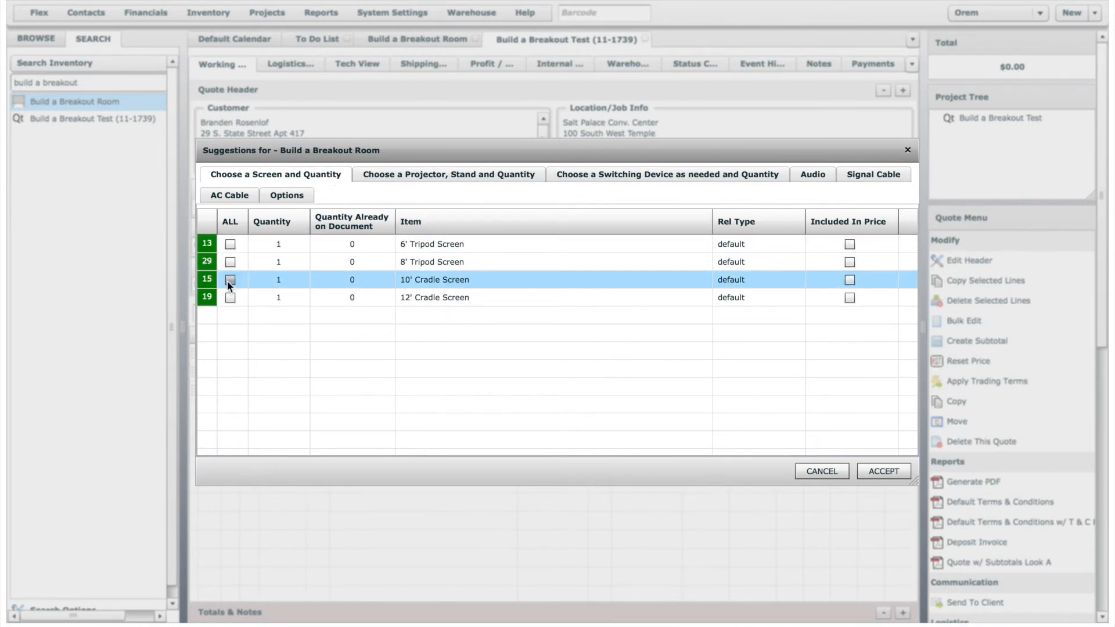
{"action": "left_click", "coordinate": [227, 281]}
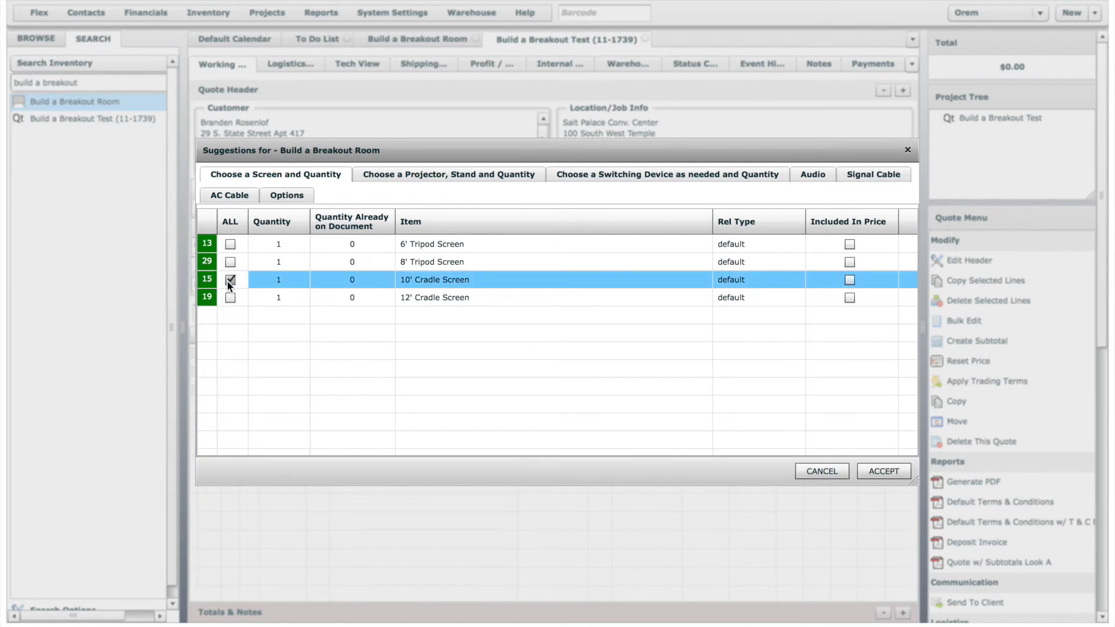
Review the remaining suggestion categories for Build a Breakout Room, from projectors and stands through switching devices, audio and cables to Options.
{"action": "left_click", "coordinate": [439, 176]}
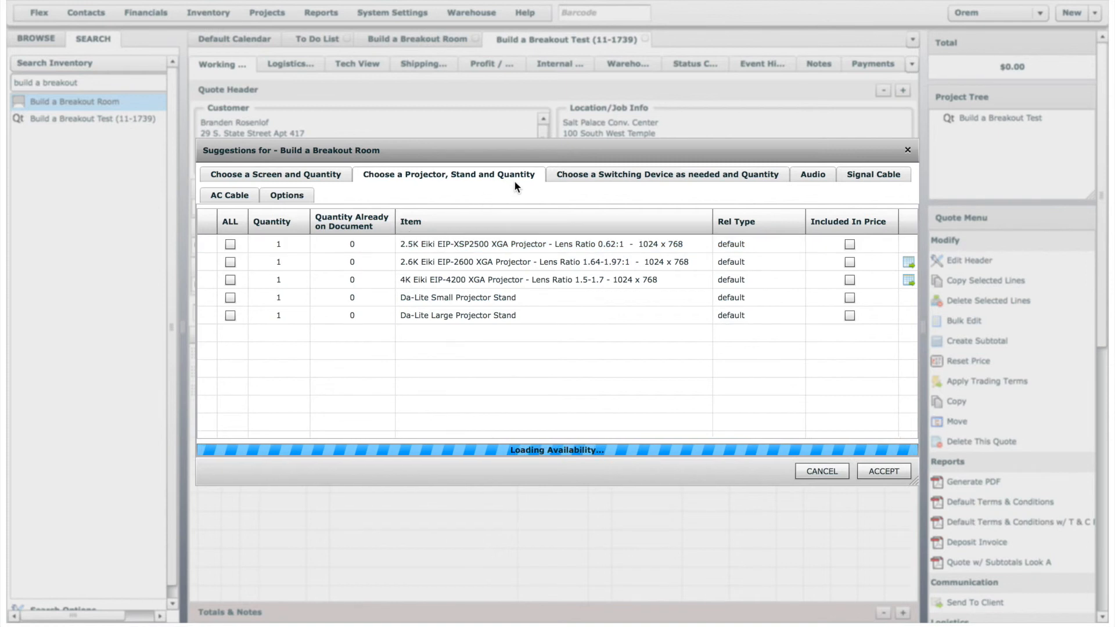
{"action": "left_click", "coordinate": [577, 174]}
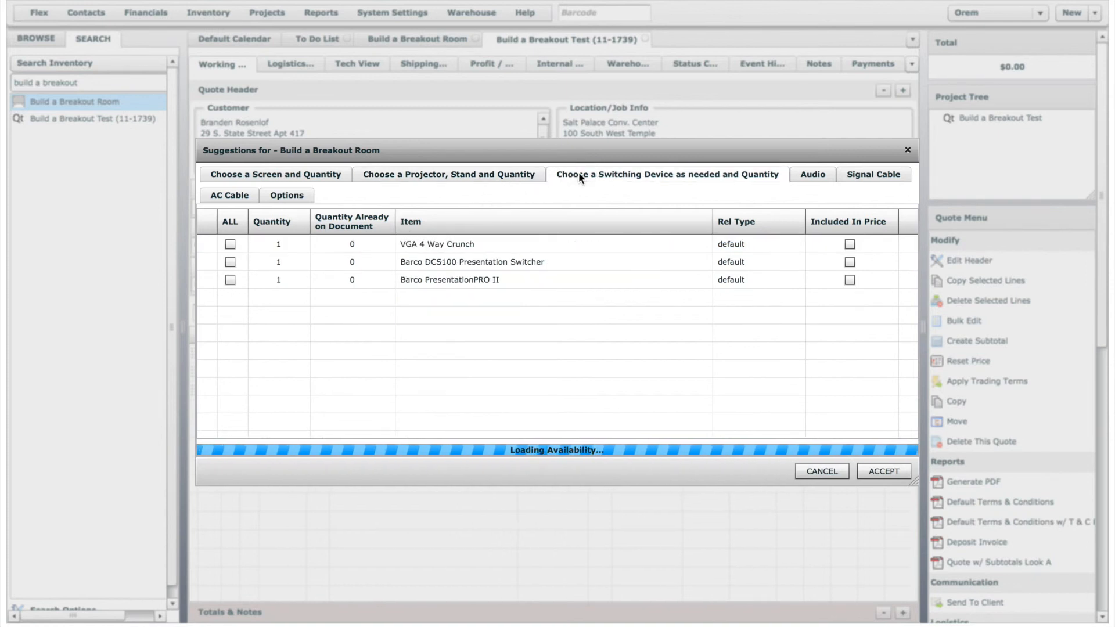
{"action": "left_click", "coordinate": [814, 176]}
{"action": "left_click", "coordinate": [865, 175]}
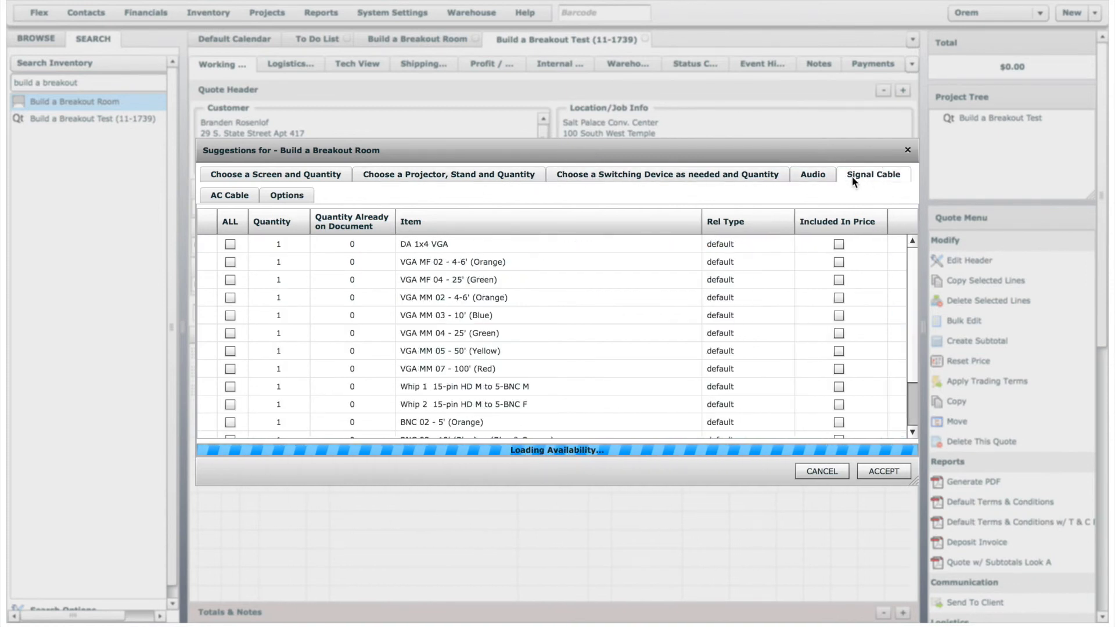
{"action": "left_click", "coordinate": [240, 197]}
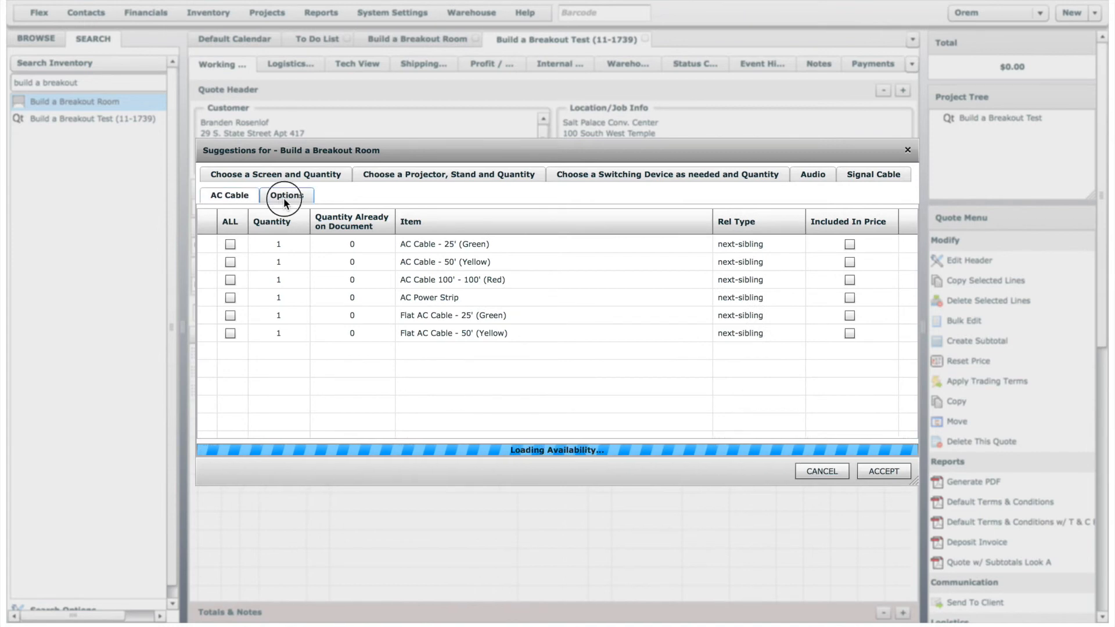
{"action": "left_click", "coordinate": [285, 198]}
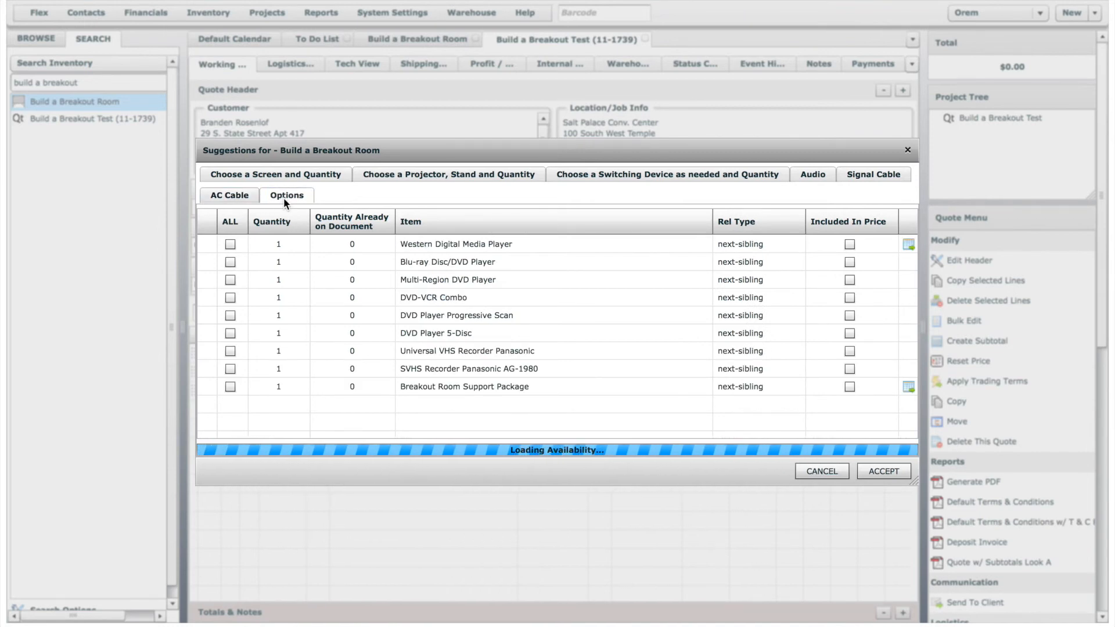